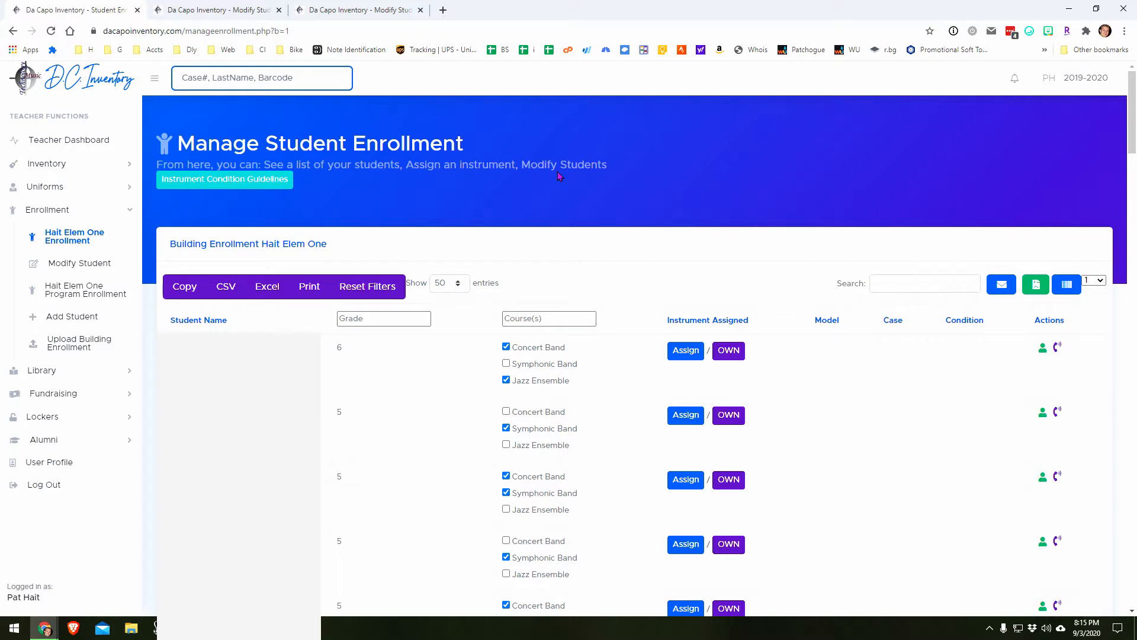
Step: Filter the Hait Elem One building enrollment list to grade 6 students
{"action": "left_click", "coordinate": [415, 317]}
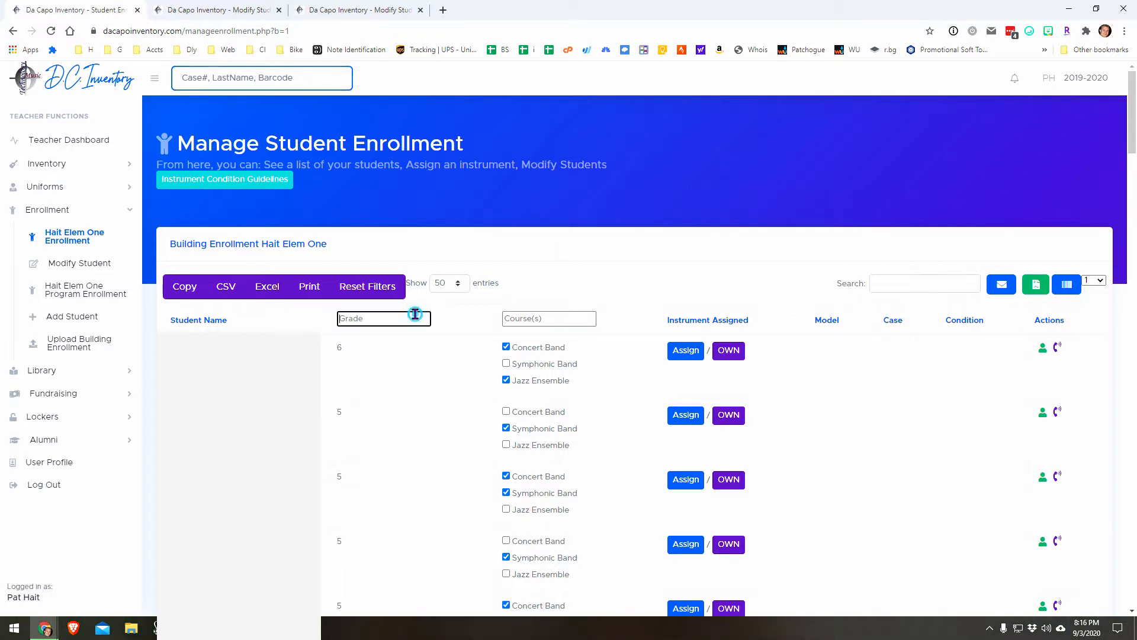
{"action": "left_click", "coordinate": [529, 315]}
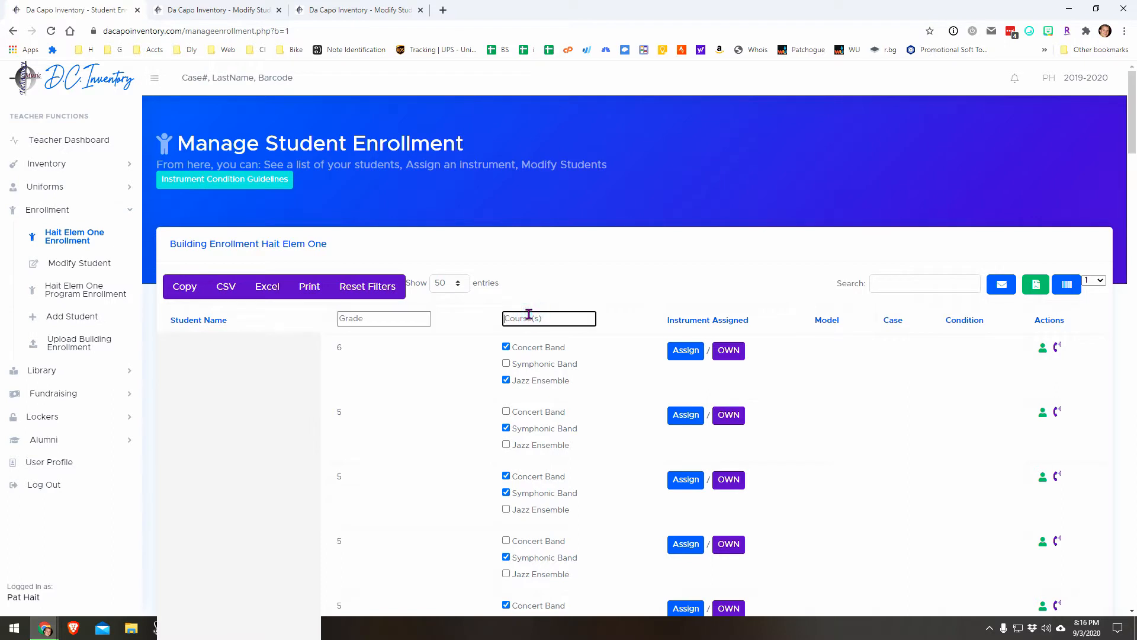
{"action": "left_click", "coordinate": [900, 287]}
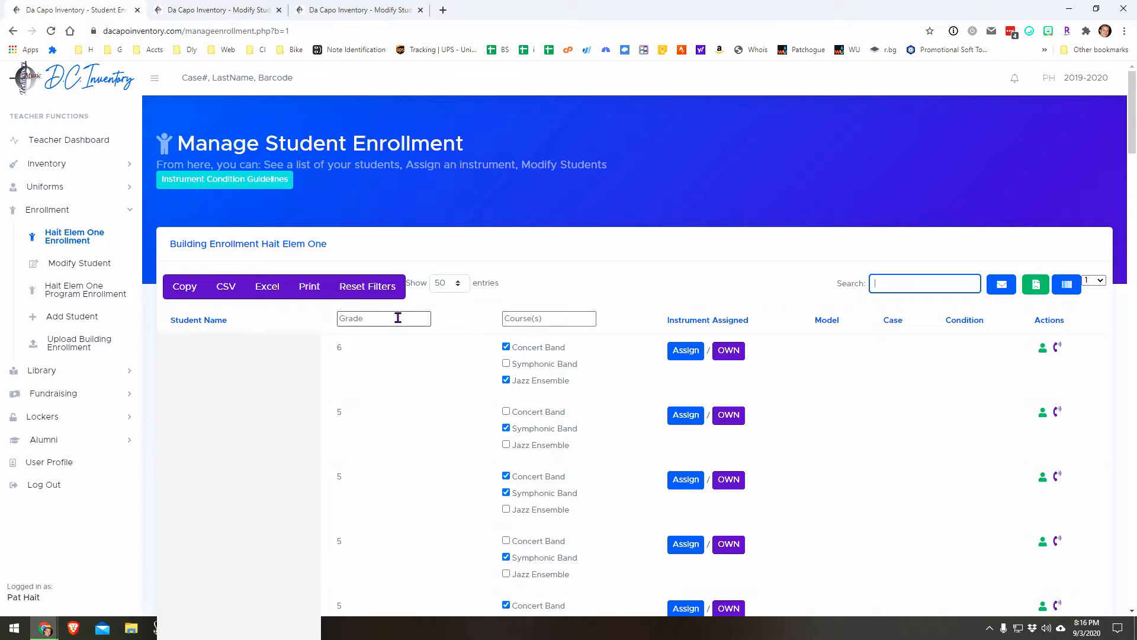
{"action": "left_click", "coordinate": [397, 318]}
{"action": "type", "text": "6"}
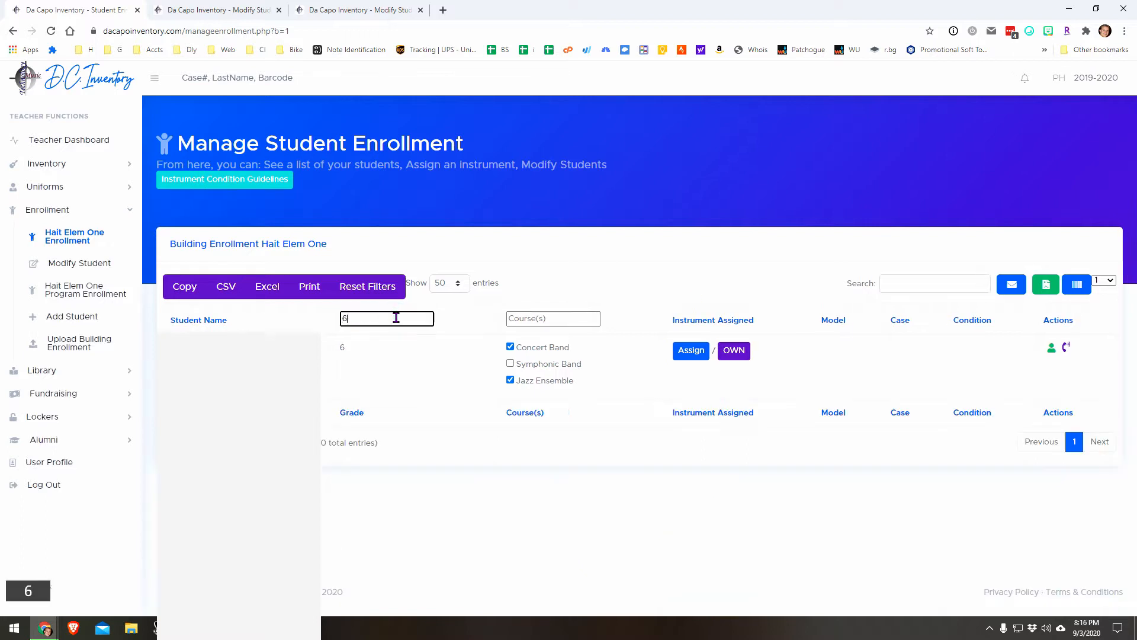
Step: Leave for the Modify Student page, return to the Hait Elem One enrollment list and reset its filters
{"action": "left_click", "coordinate": [78, 265]}
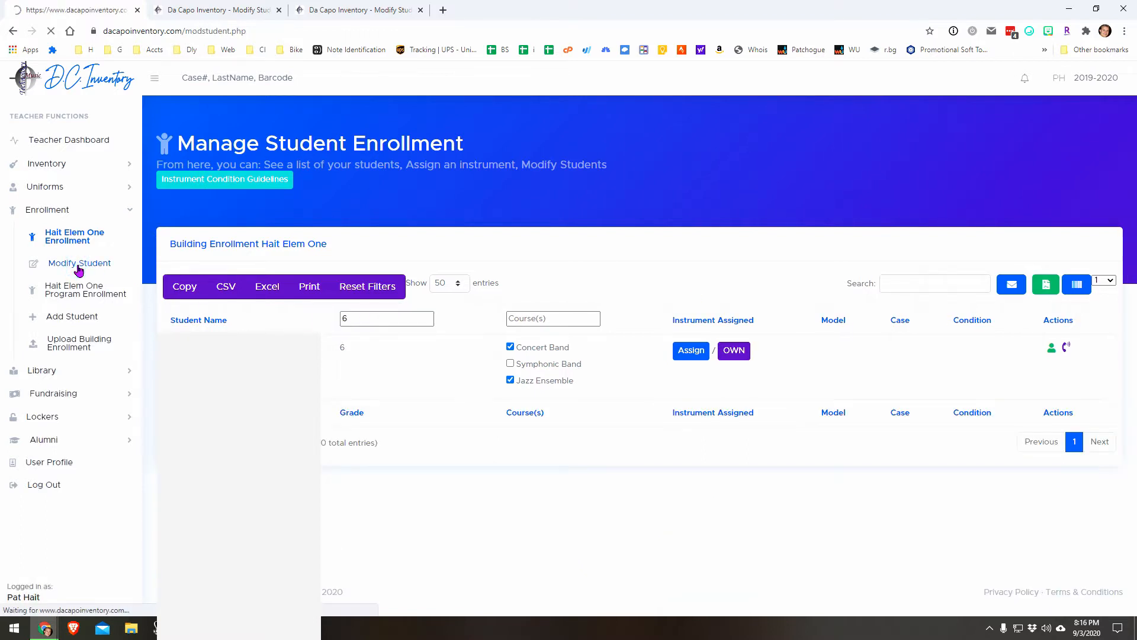
{"action": "left_click", "coordinate": [75, 243]}
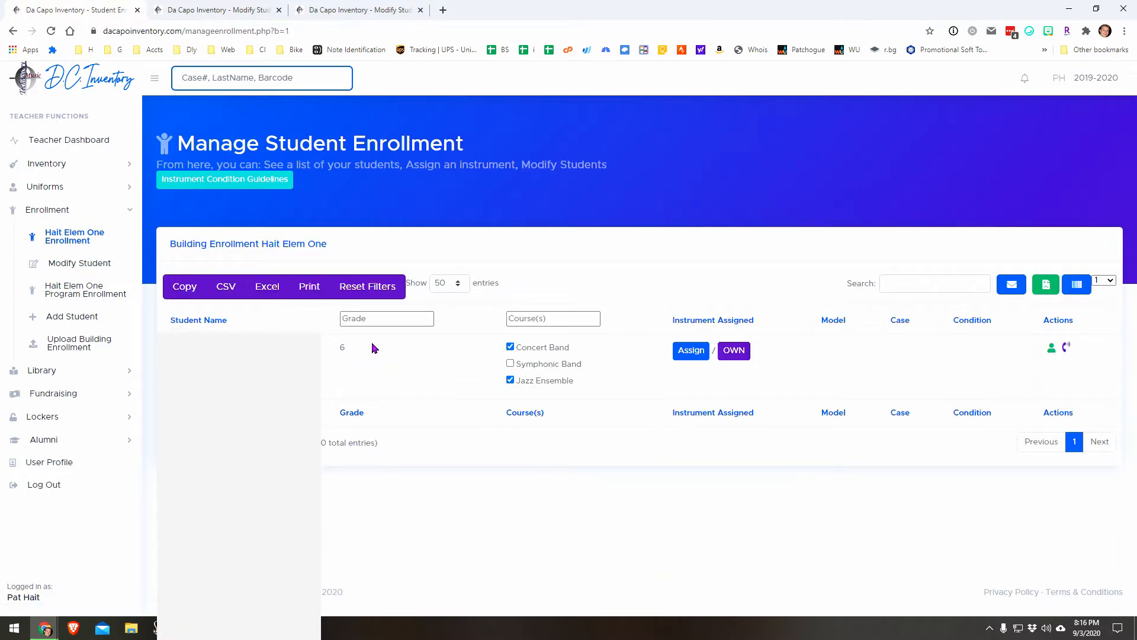
{"action": "left_click", "coordinate": [381, 294]}
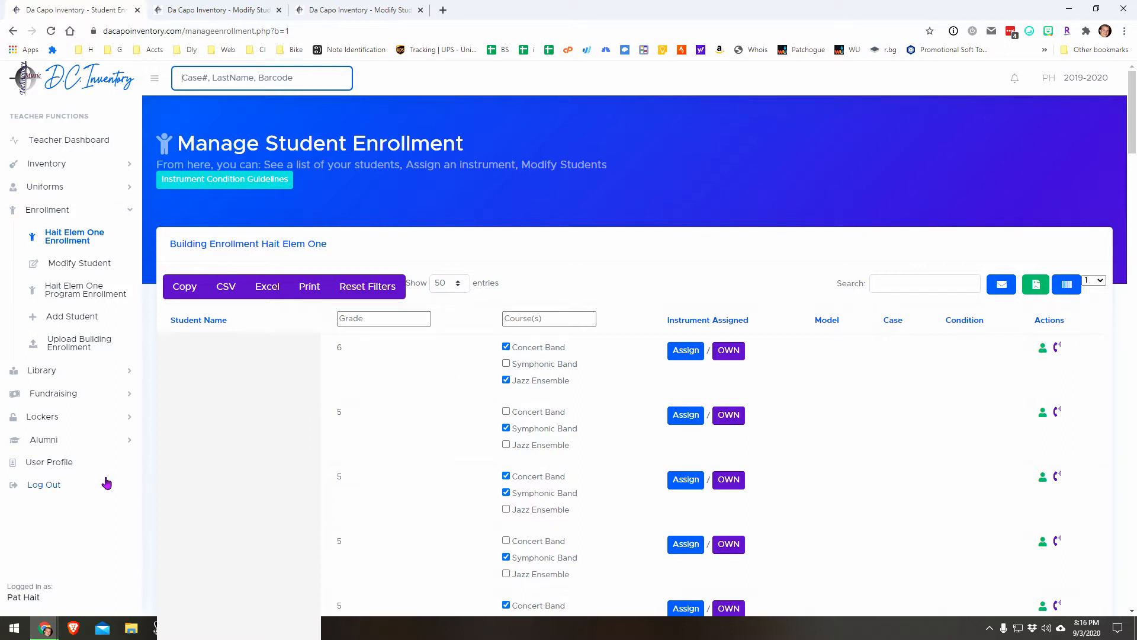
Step: Add NYSSMA as a course or group in the user profile and save the profile
{"action": "left_click", "coordinate": [69, 462]}
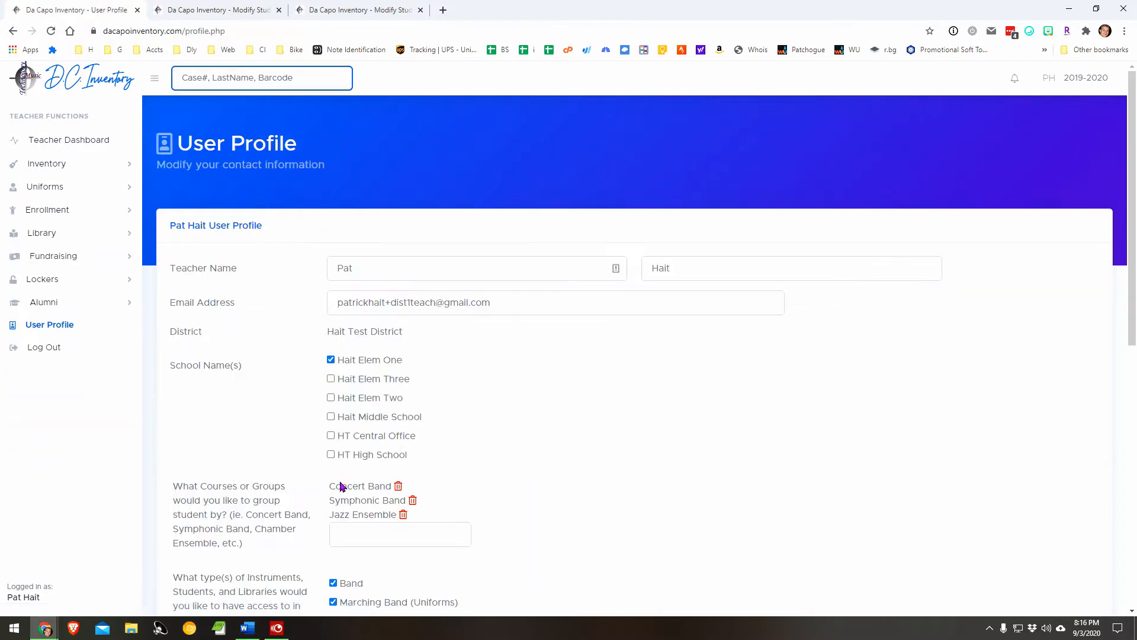
{"action": "left_click", "coordinate": [341, 525]}
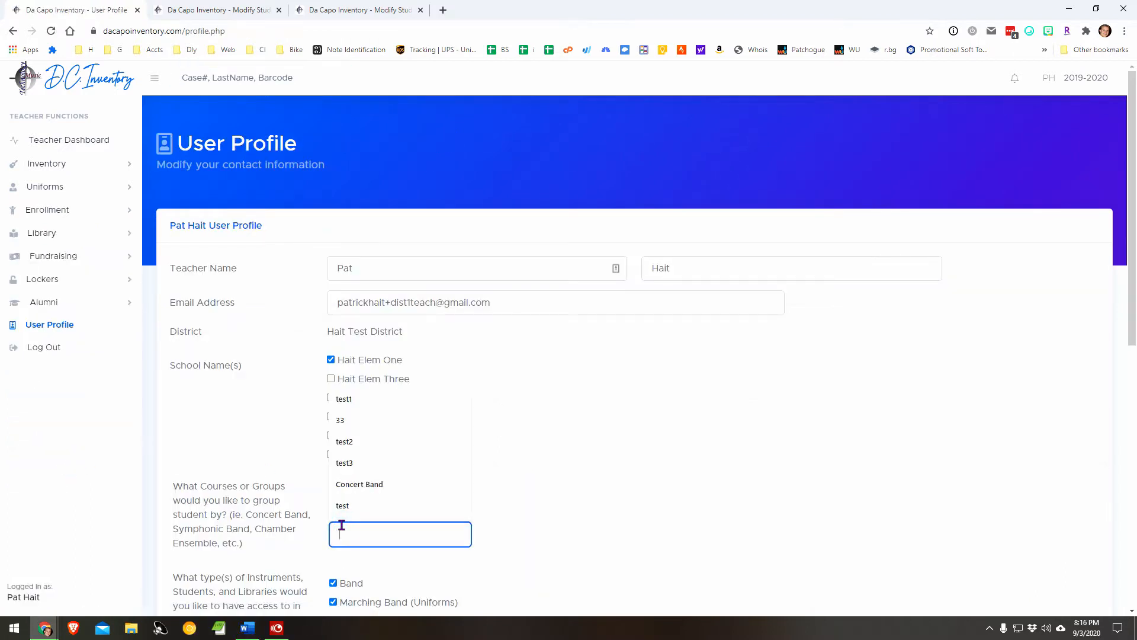
{"action": "type", "text": "NYSSMA"}
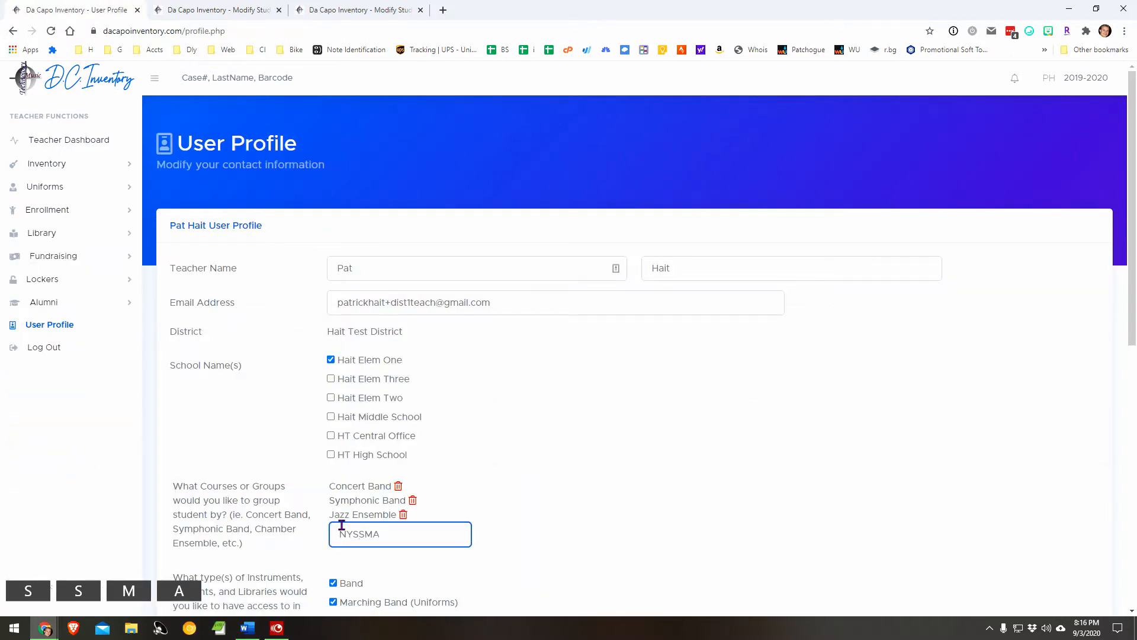
{"action": "scroll", "coordinate": [513, 470], "scroll_direction": "down", "scroll_amount": 9}
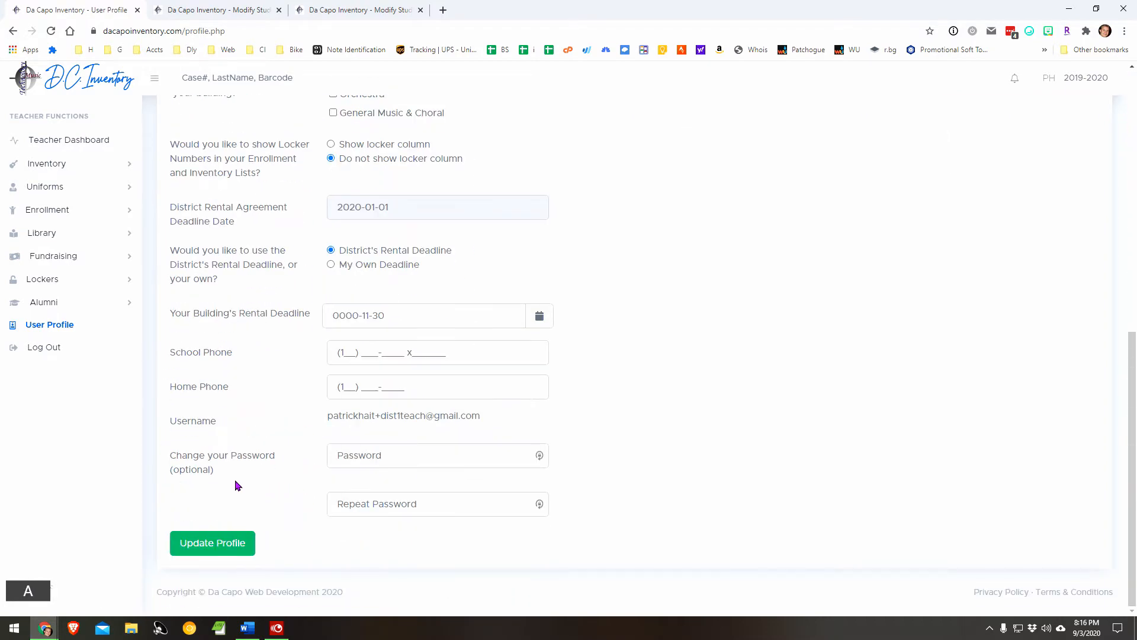
{"action": "left_click", "coordinate": [208, 541]}
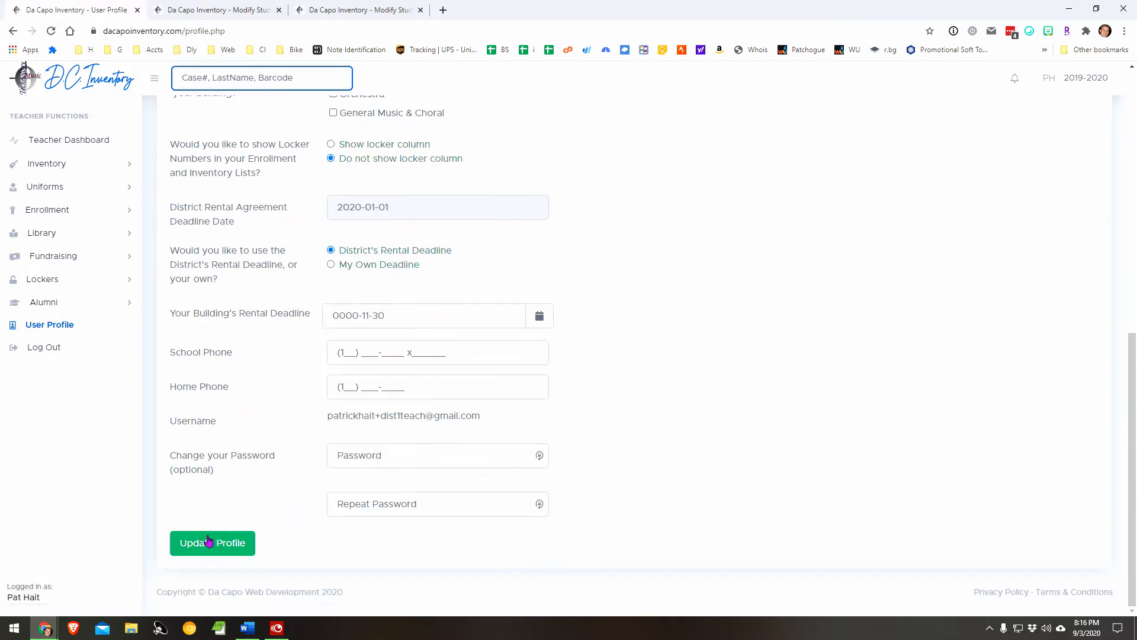
{"action": "left_click", "coordinate": [208, 540]}
{"action": "left_click", "coordinate": [210, 541]}
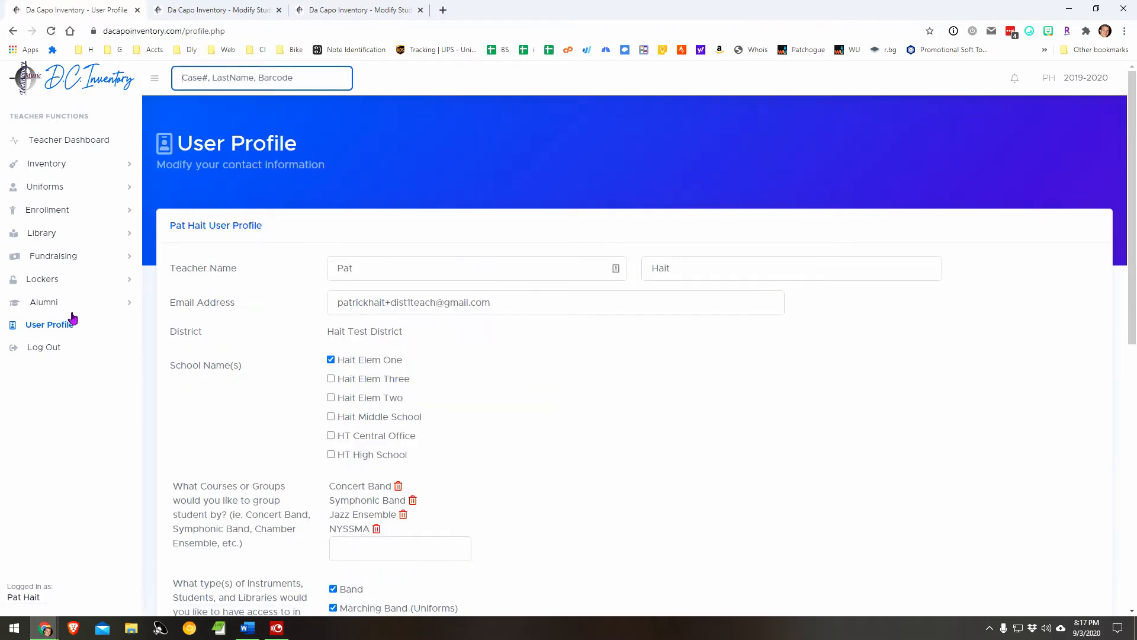
Step: Open the Hait Elem One enrollment list and enroll the first four students in NYSSMA
{"action": "left_click", "coordinate": [56, 209]}
{"action": "left_click", "coordinate": [61, 232]}
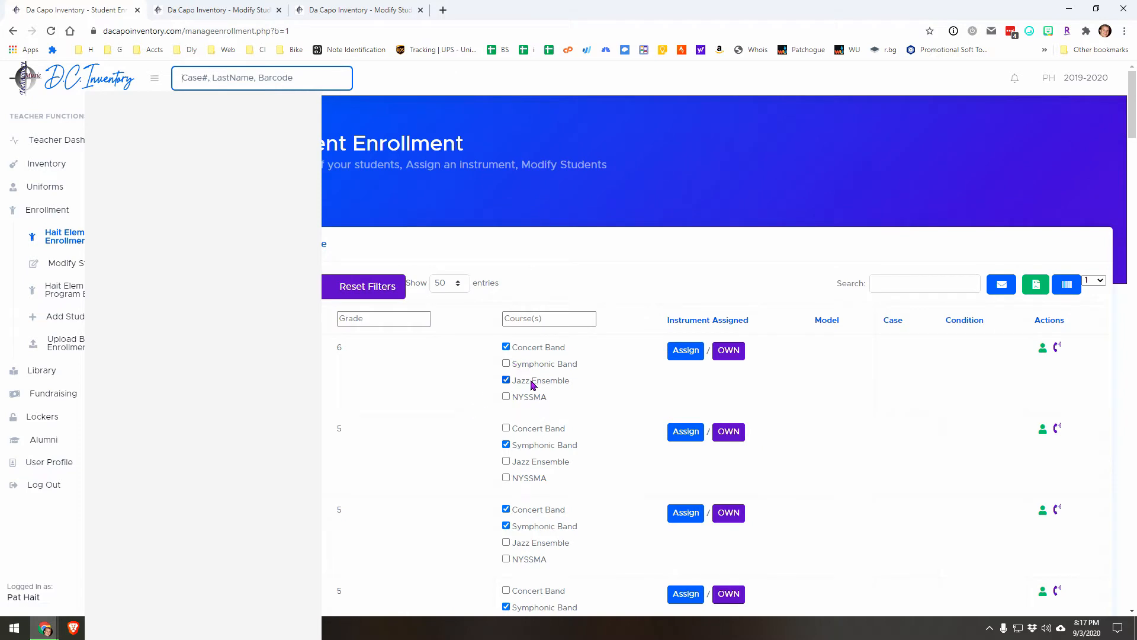
{"action": "left_click", "coordinate": [506, 396]}
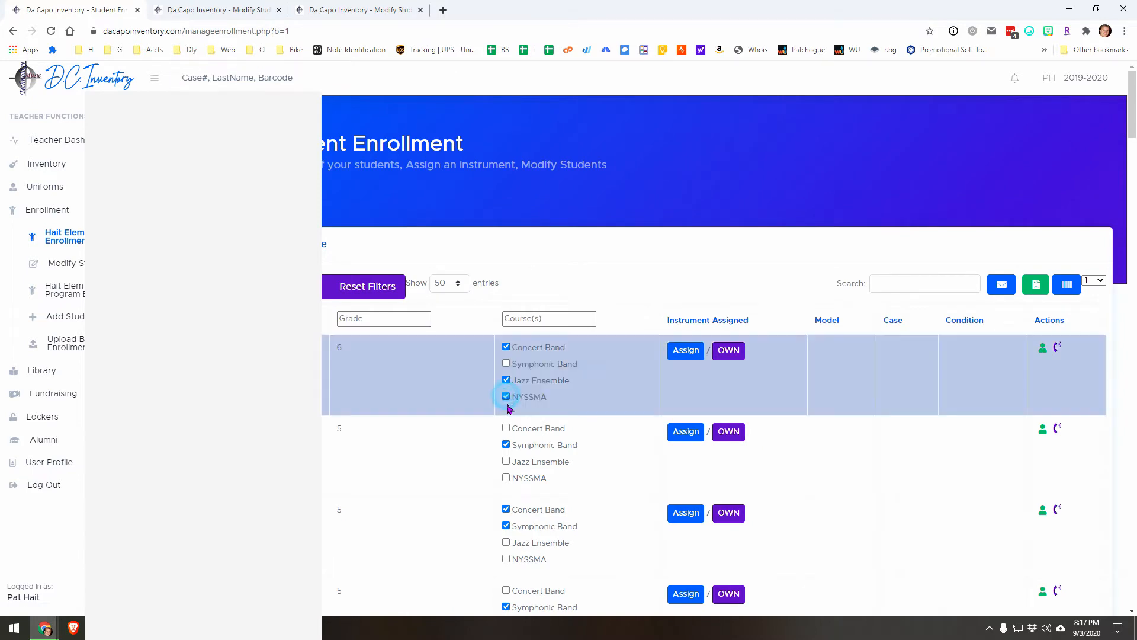
{"action": "left_click", "coordinate": [505, 478]}
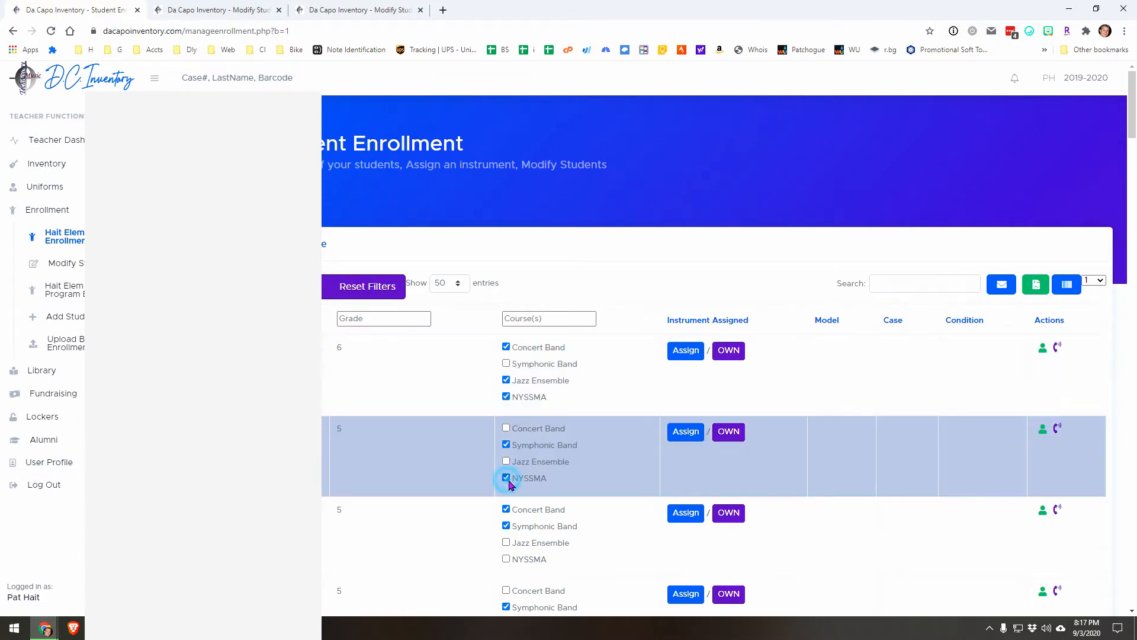
{"action": "left_click", "coordinate": [506, 559]}
{"action": "scroll", "coordinate": [505, 533], "scroll_direction": "down", "scroll_amount": 3}
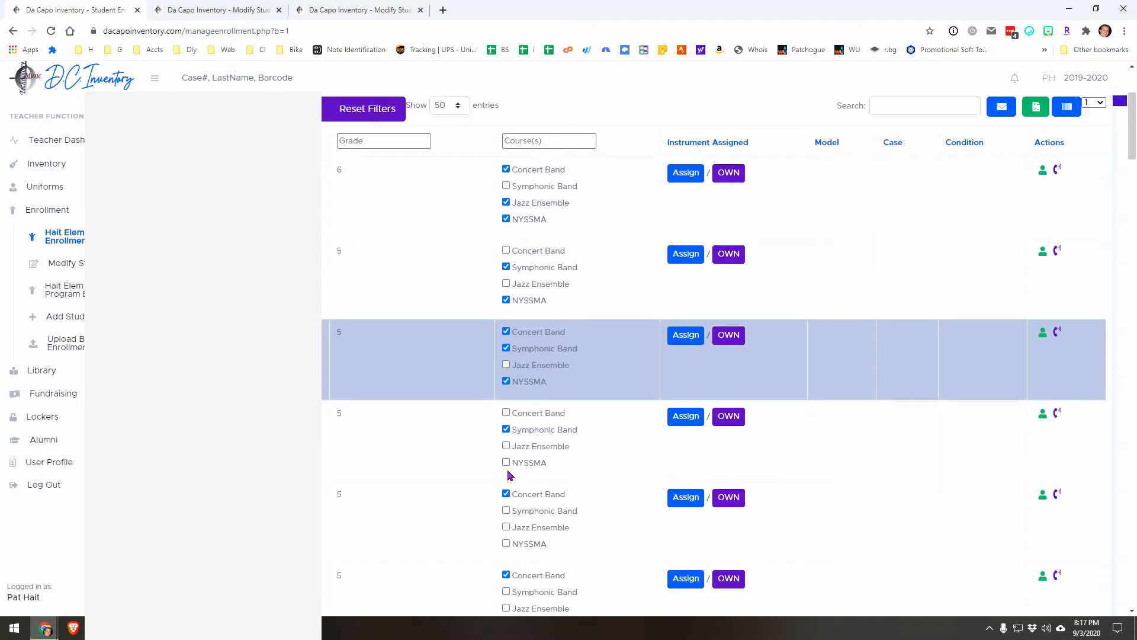
{"action": "left_click", "coordinate": [506, 463]}
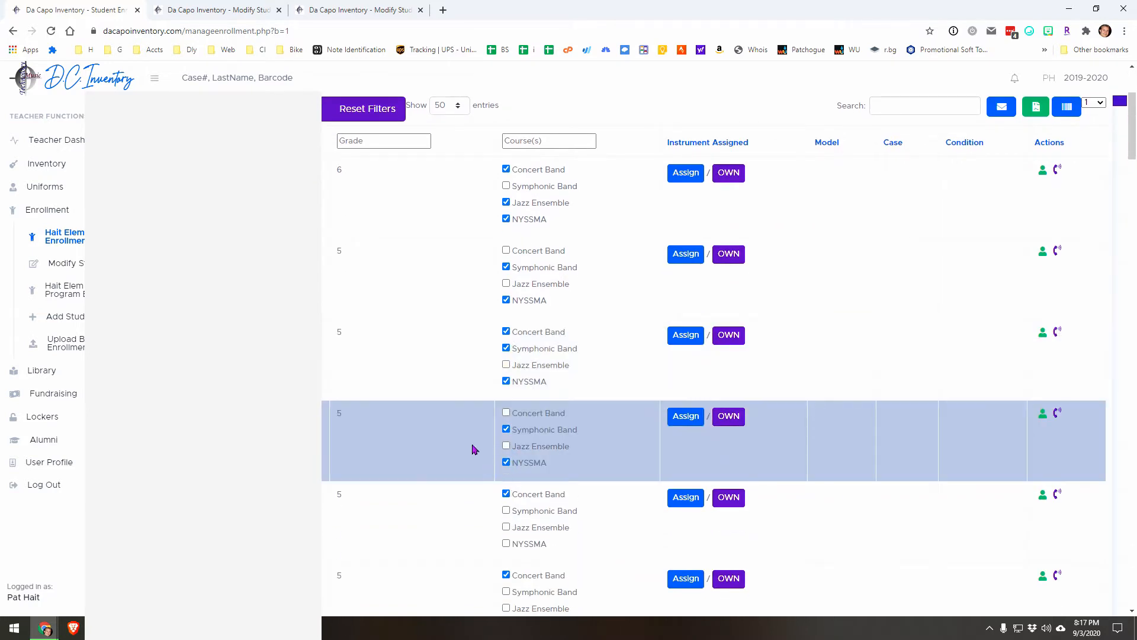
Step: Filter the enrollment list to grade 5 and courses matching "nyss"
{"action": "scroll", "coordinate": [474, 449], "scroll_direction": "up", "scroll_amount": 3}
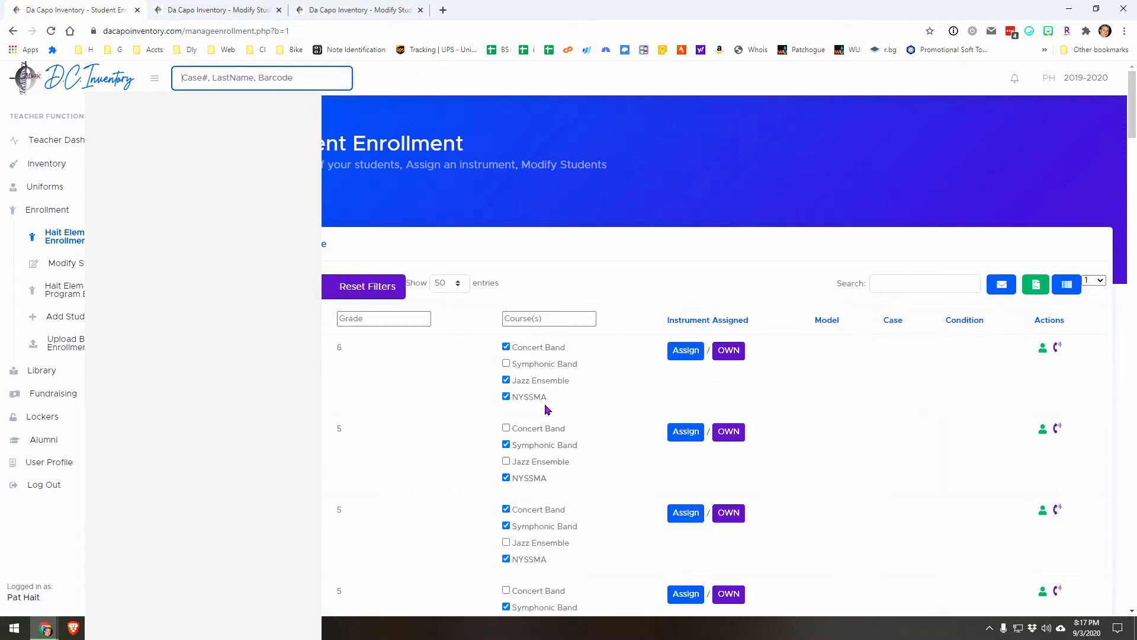
{"action": "left_click", "coordinate": [406, 320]}
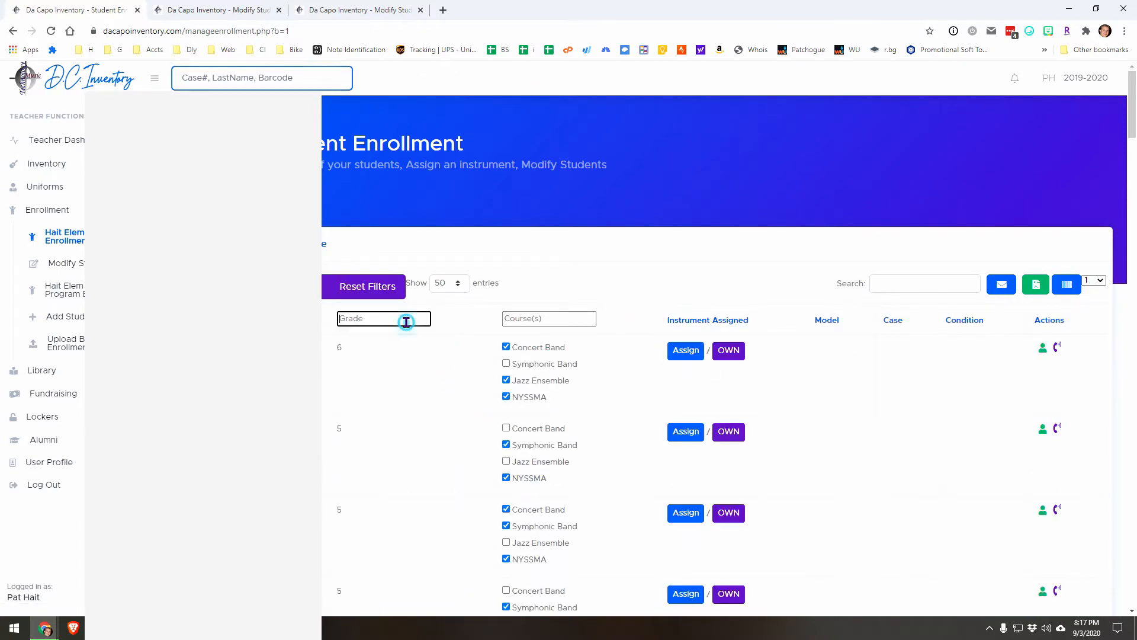
{"action": "type", "text": "5"}
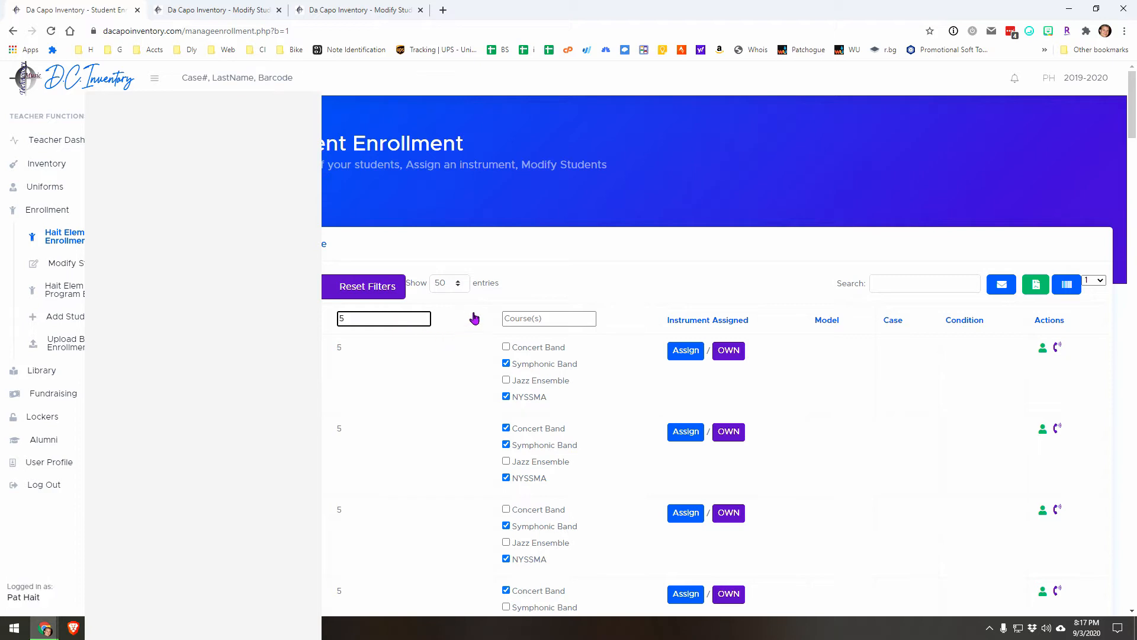
{"action": "left_click", "coordinate": [511, 315]}
{"action": "type", "text": "nyss"}
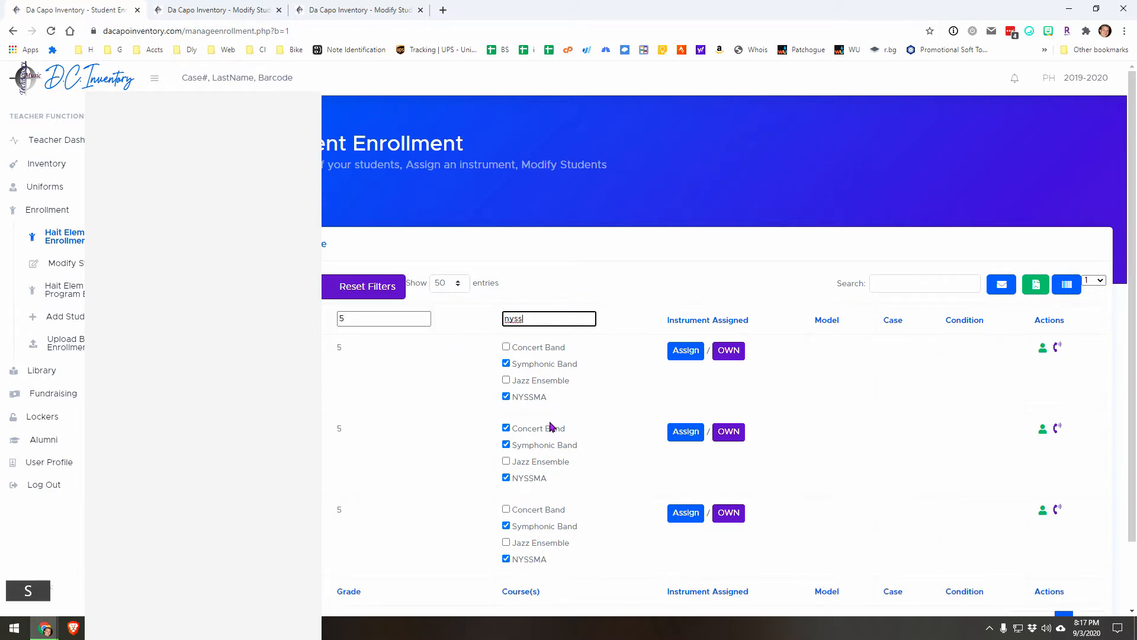
{"action": "scroll", "coordinate": [554, 430], "scroll_direction": "down", "scroll_amount": 2}
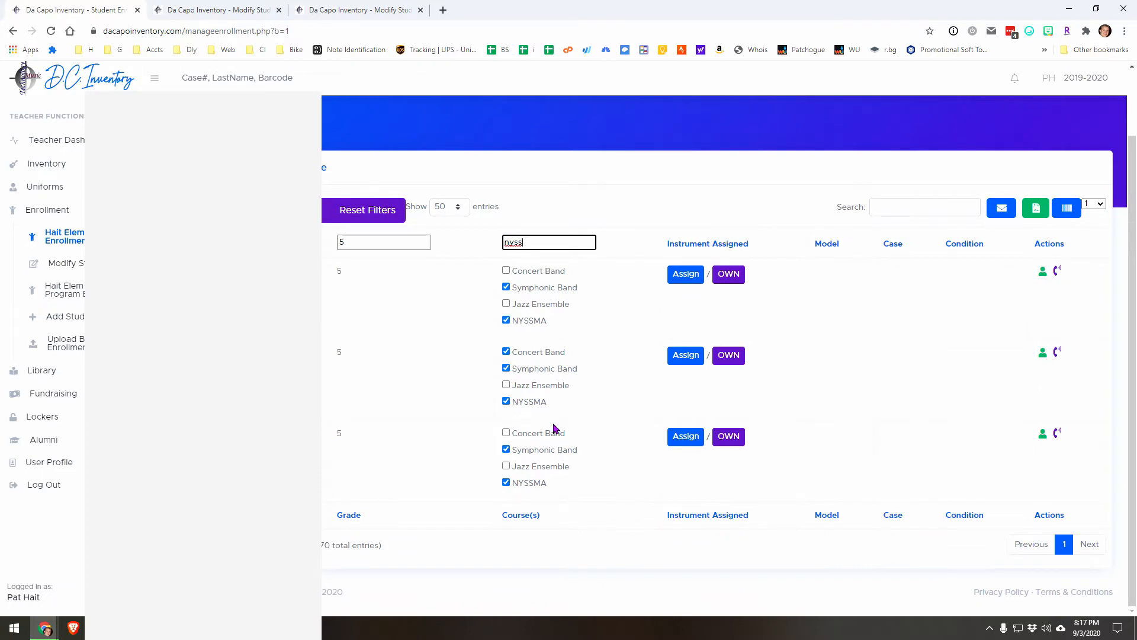
{"action": "scroll", "coordinate": [554, 427], "scroll_direction": "up", "scroll_amount": 1}
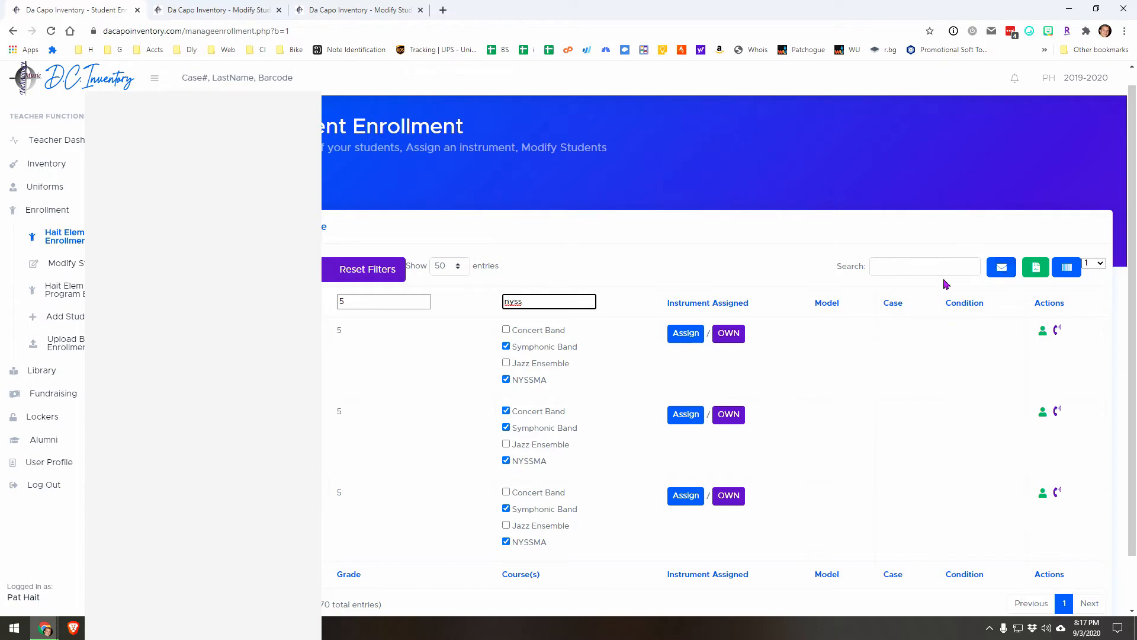
Step: Open the email composer for the families in the filtered list, look over its subject and body fields, and close it without sending
{"action": "scroll", "coordinate": [891, 361], "scroll_direction": "down", "scroll_amount": 1}
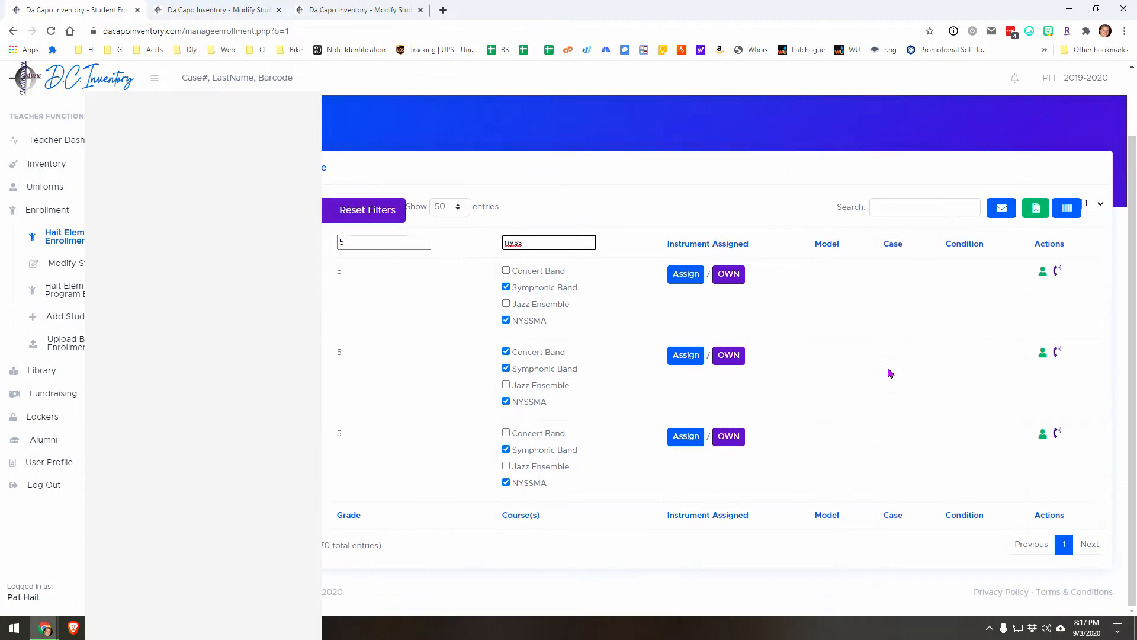
{"action": "left_click", "coordinate": [1000, 212]}
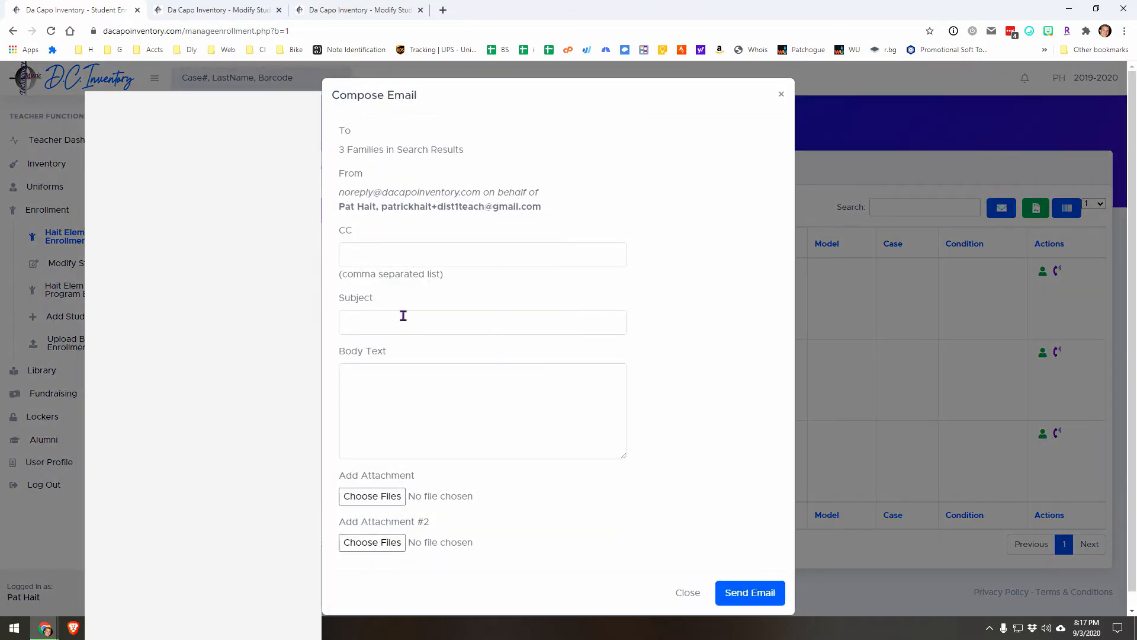
{"action": "left_click", "coordinate": [413, 326]}
{"action": "left_click", "coordinate": [613, 414]}
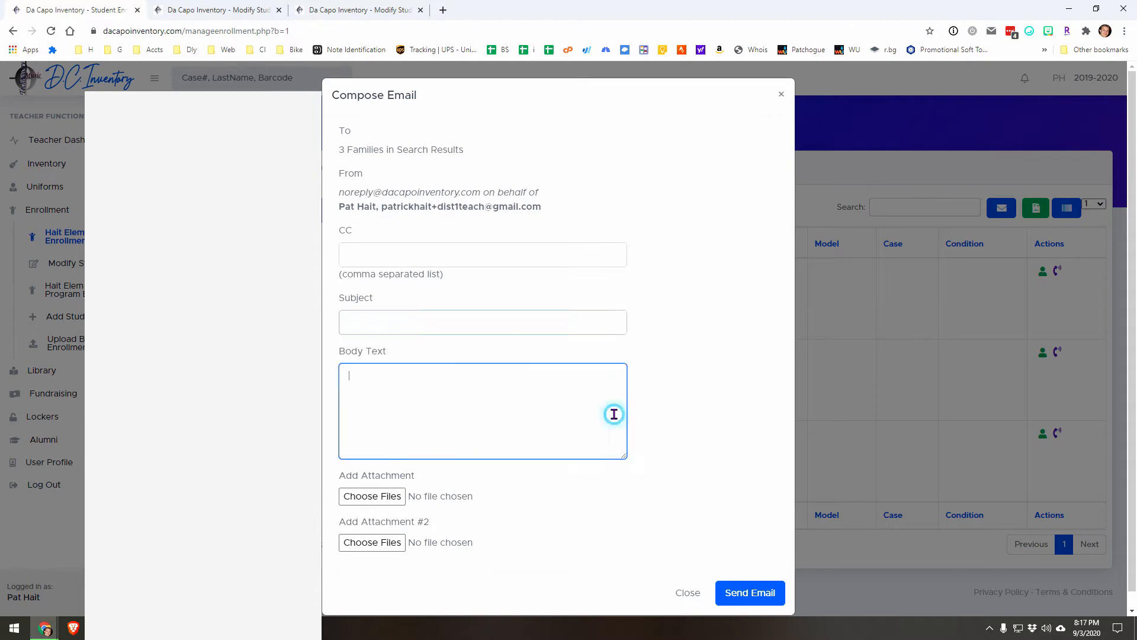
{"action": "left_click", "coordinate": [687, 591]}
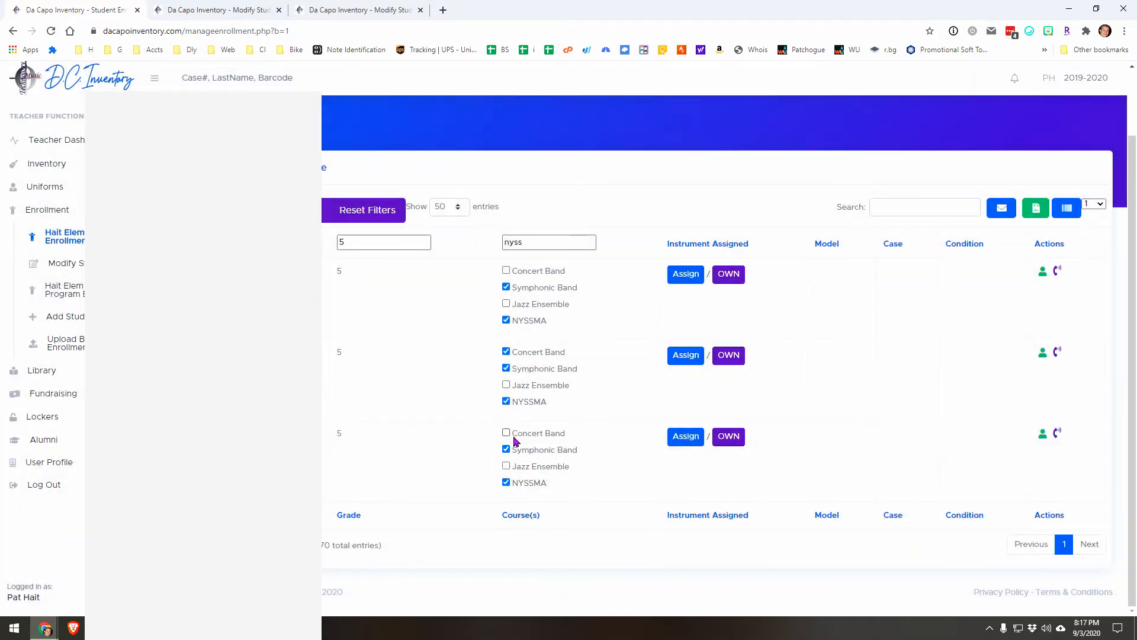
Step: Reset the enrollment filters and look through the complete student list down to its end
{"action": "left_click", "coordinate": [363, 212]}
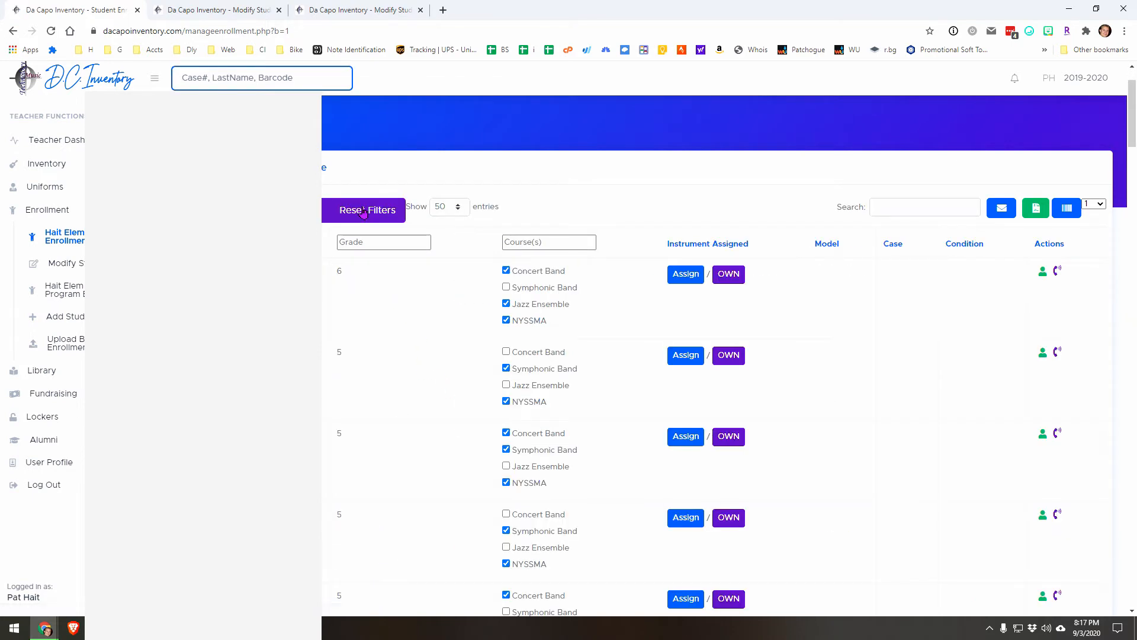
{"action": "scroll", "coordinate": [572, 332], "scroll_direction": "down", "scroll_amount": 10}
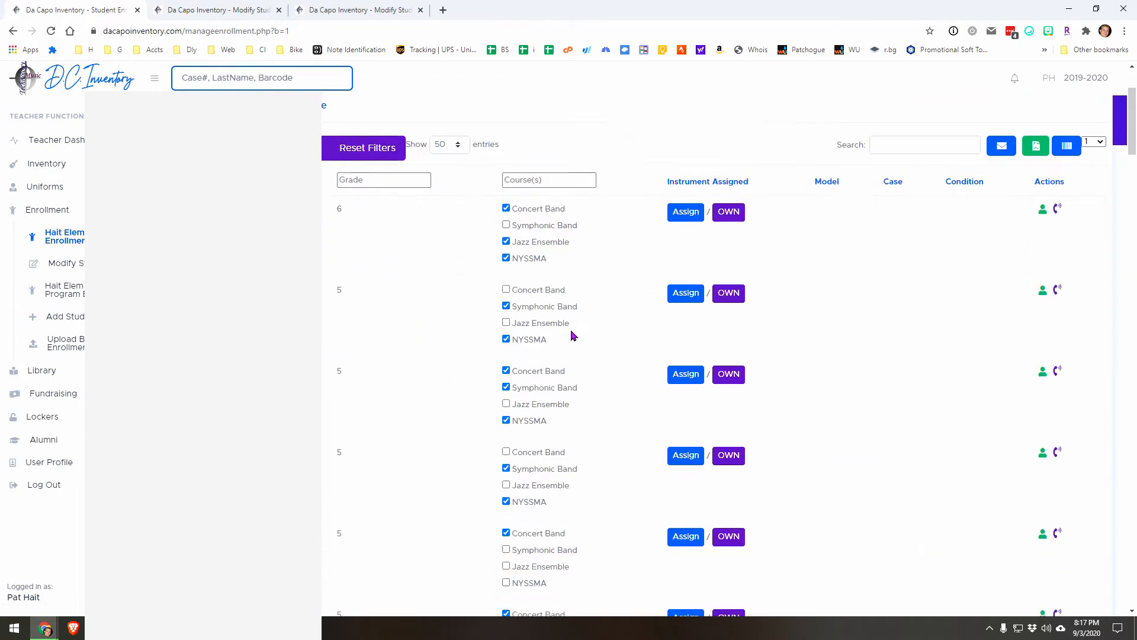
{"action": "scroll", "coordinate": [568, 339], "scroll_direction": "down", "scroll_amount": 5}
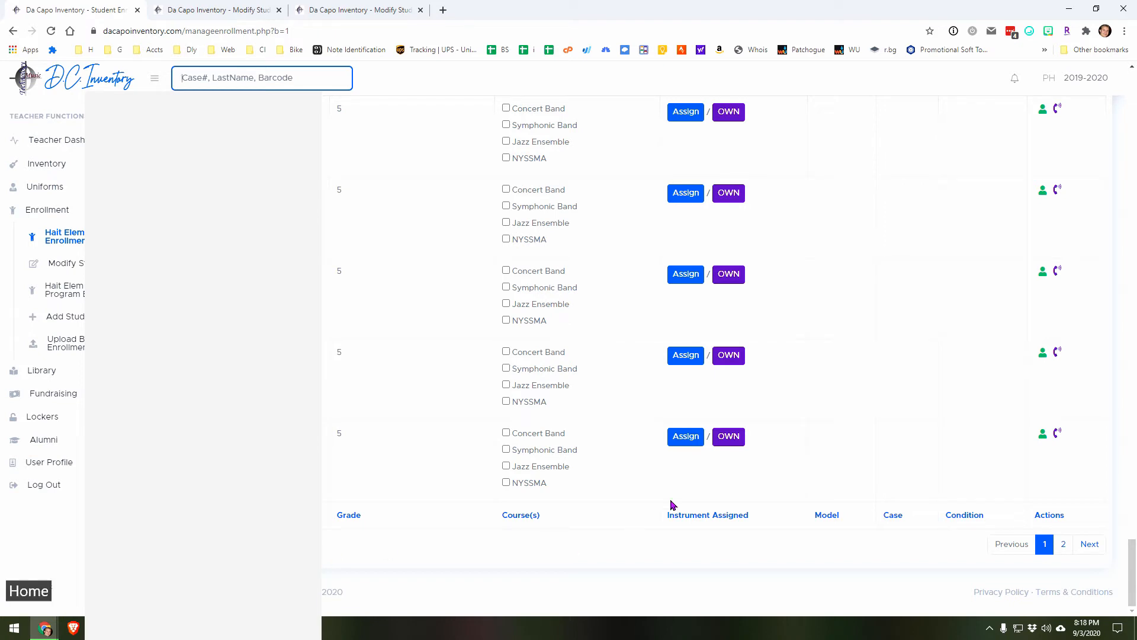
Step: Select one student near the end of the list, check the email composer's recipients, and close it without sending
{"action": "left_click", "coordinate": [887, 388]}
{"action": "key", "text": "Home"}
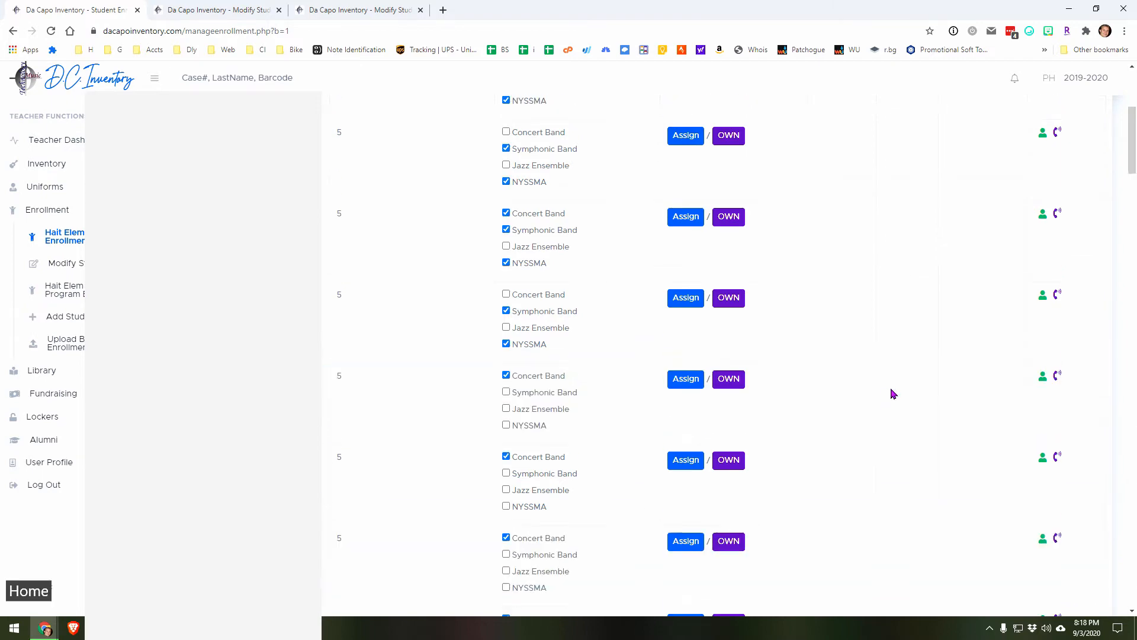
{"action": "left_click", "coordinate": [1001, 285]}
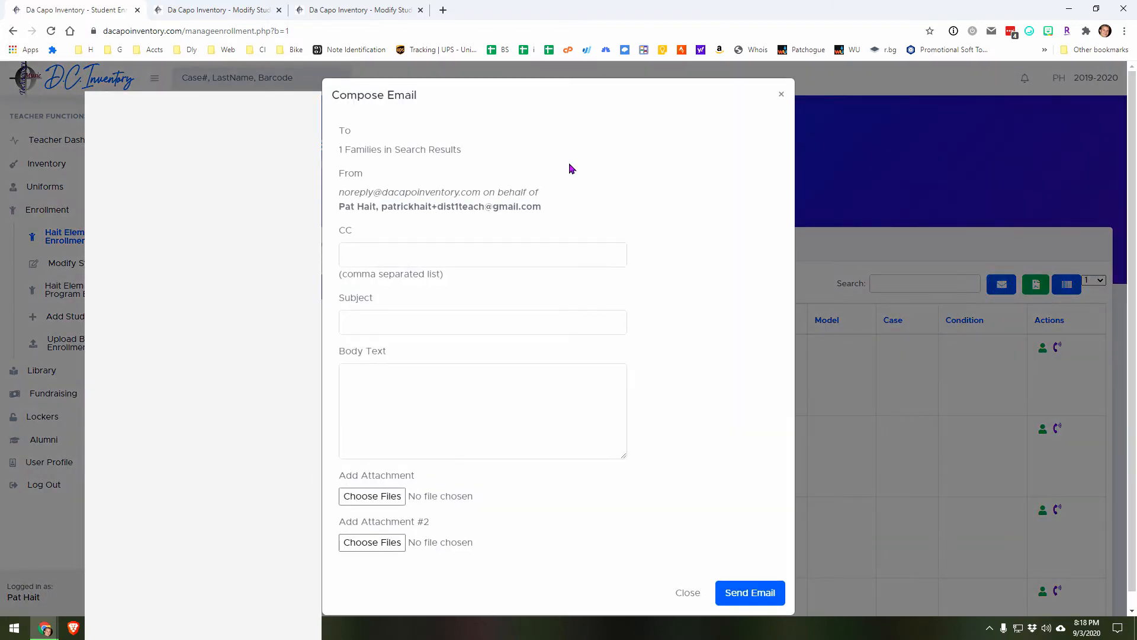
{"action": "left_click", "coordinate": [781, 94]}
Step: Select the grade 6 student at the start of the list and open the email composer for that family
{"action": "left_click", "coordinate": [867, 366]}
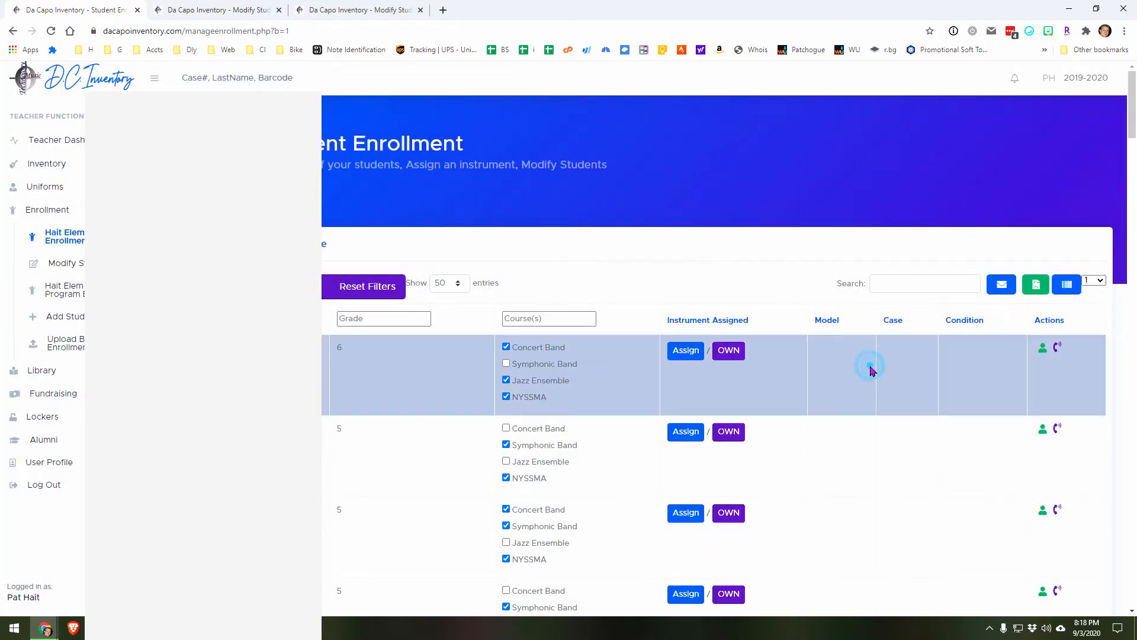
{"action": "left_click", "coordinate": [1001, 283]}
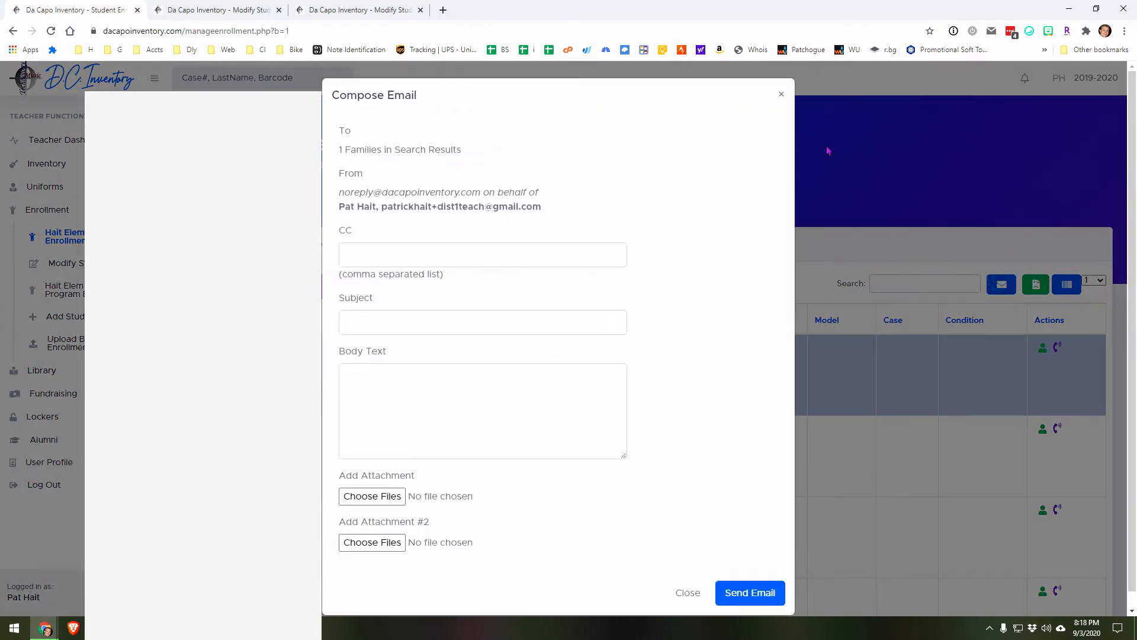
Step: Close the email composer and select three non-adjacent students: the grade 6 student and the third and tenth in the list
{"action": "left_click", "coordinate": [781, 96]}
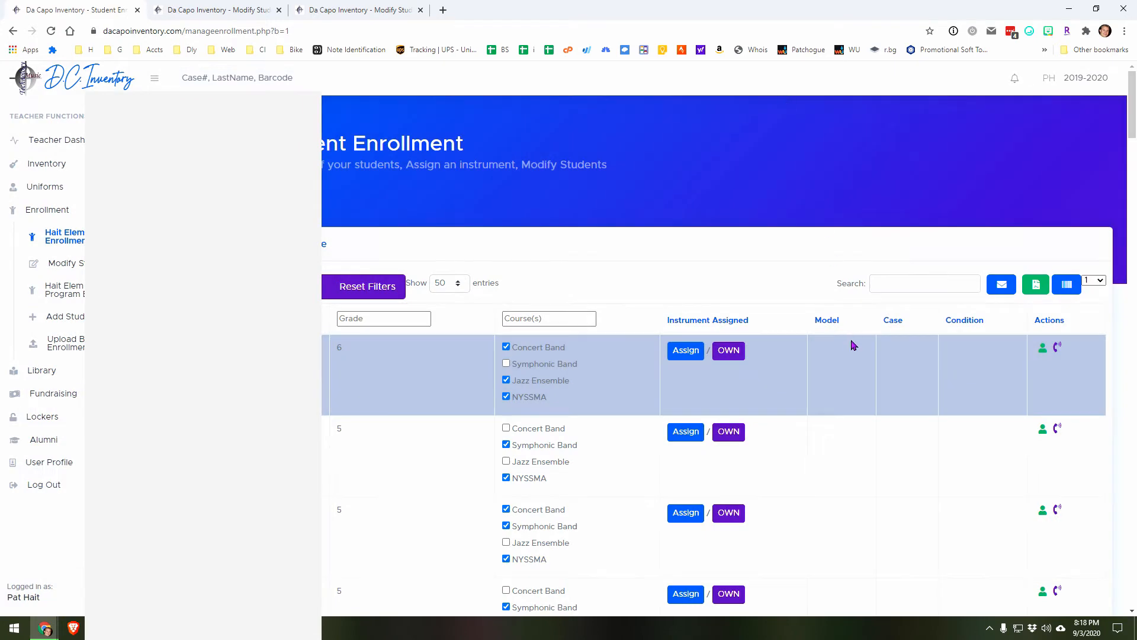
{"action": "scroll", "coordinate": [852, 343], "scroll_direction": "down", "scroll_amount": 2}
{"action": "left_click", "coordinate": [847, 261]}
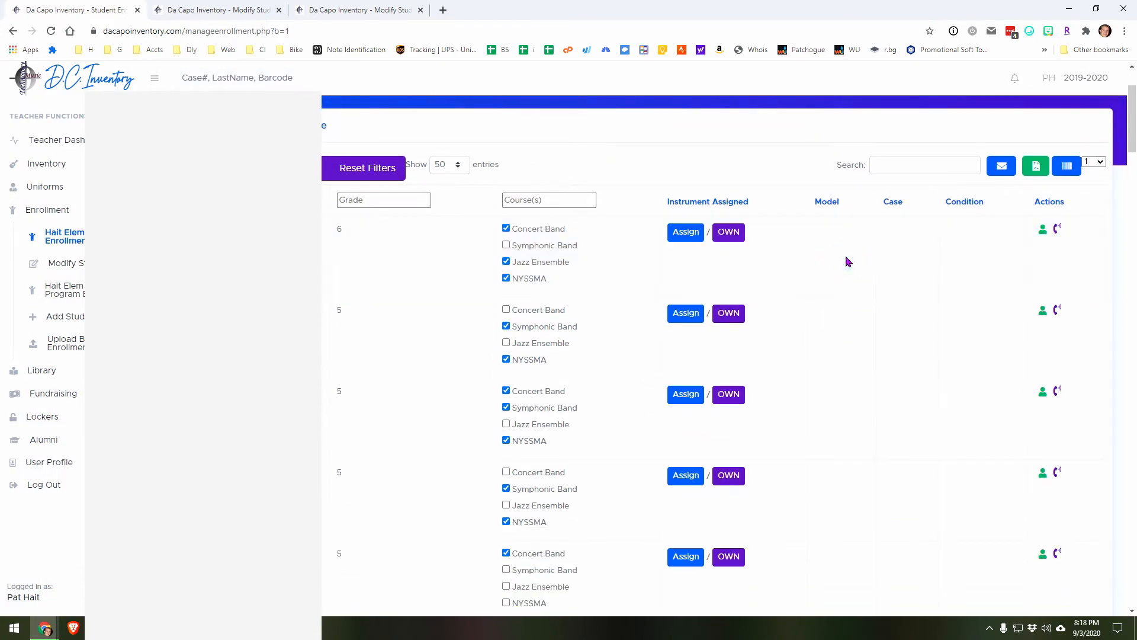
{"action": "left_click", "coordinate": [847, 259]}
{"action": "key", "text": "ctrl"}
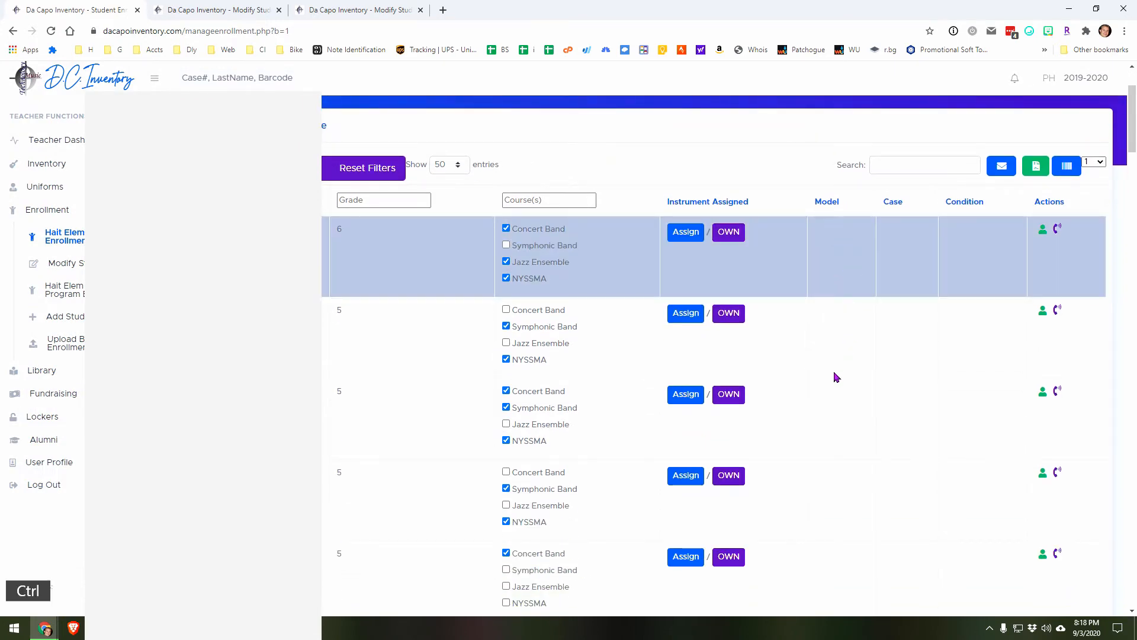
{"action": "left_click", "coordinate": [837, 407], "text": "ctrl"}
{"action": "scroll", "coordinate": [840, 536], "scroll_direction": "down", "scroll_amount": 5}
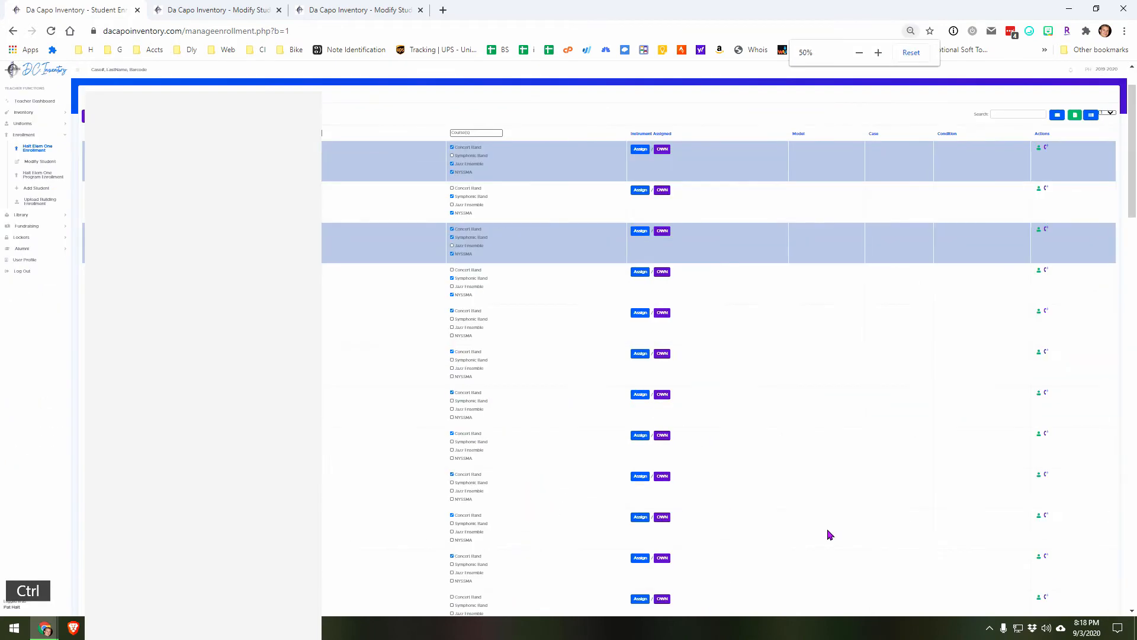
{"action": "left_click", "coordinate": [827, 514], "text": "ctrl"}
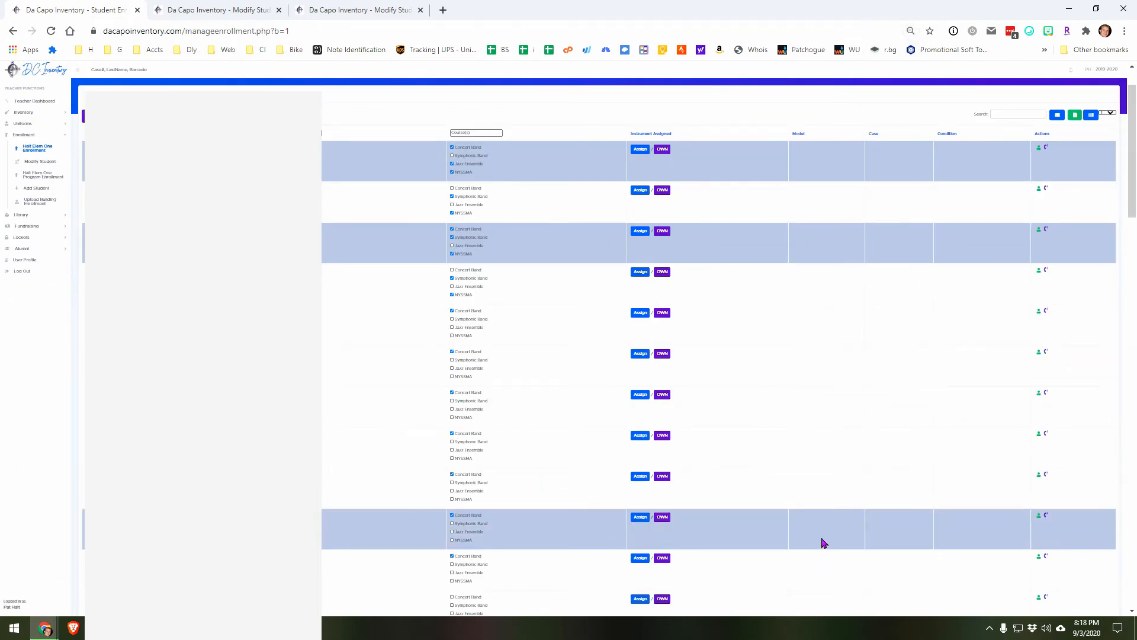
{"action": "scroll", "coordinate": [823, 540], "scroll_direction": "up", "scroll_amount": 3}
{"action": "scroll", "coordinate": [827, 535], "scroll_direction": "up", "scroll_amount": 1}
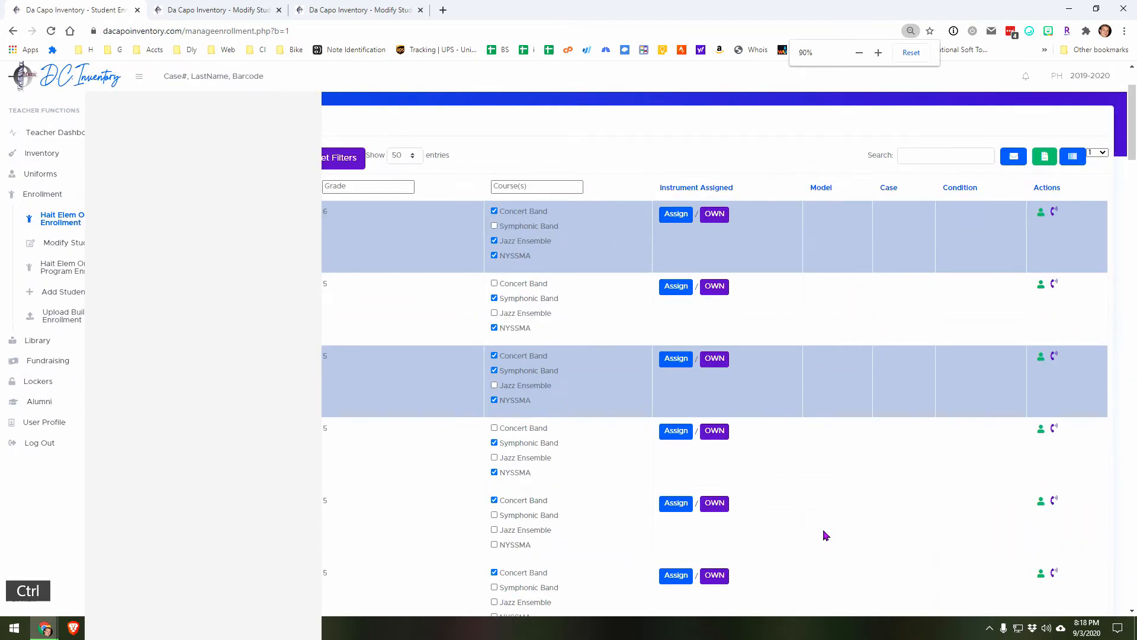
{"action": "scroll", "coordinate": [827, 535], "scroll_direction": "up", "scroll_amount": 1}
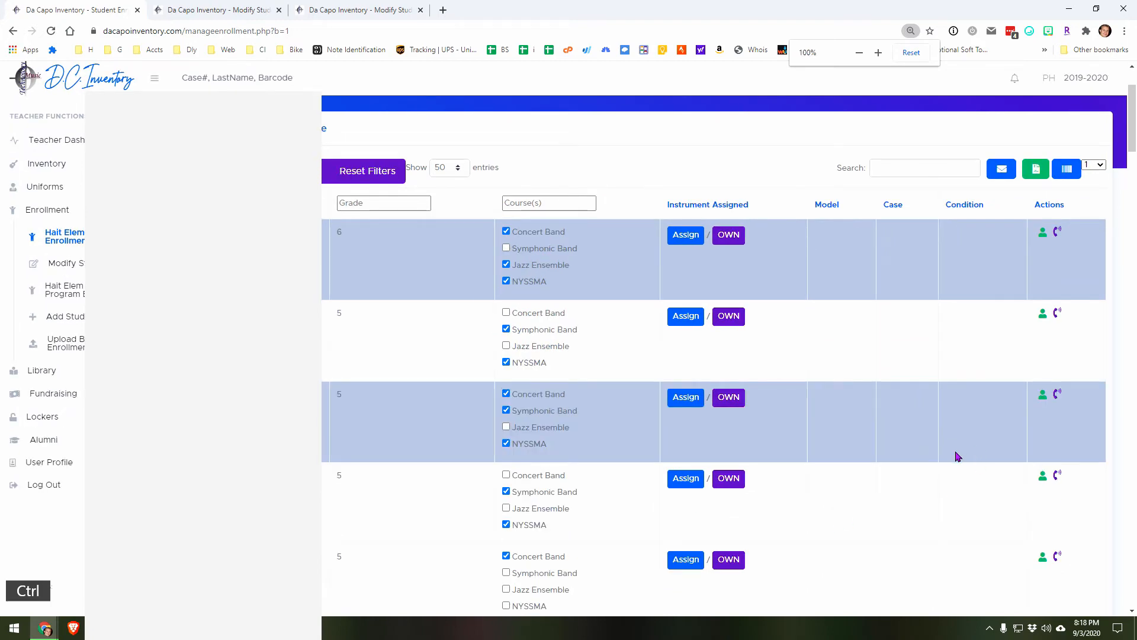
Step: Select a continuous range of students starting at the second one, open the email composer for their families, and close it without sending
{"action": "left_click", "coordinate": [840, 343]}
{"action": "scroll", "coordinate": [840, 342], "scroll_direction": "down", "scroll_amount": 5}
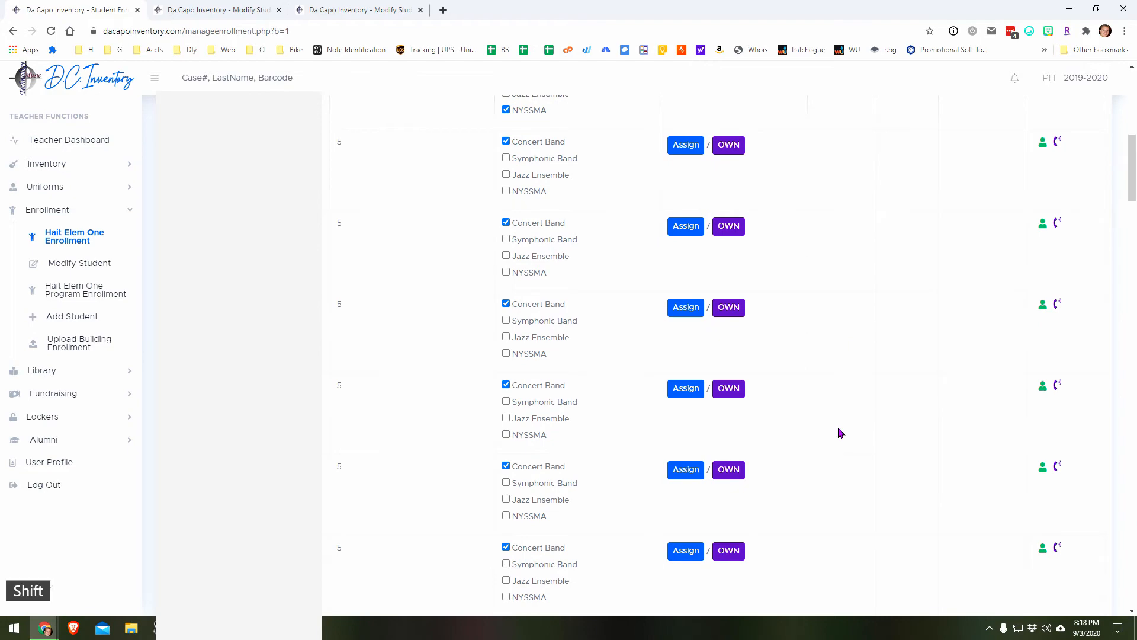
{"action": "left_click", "coordinate": [851, 425], "text": "shift"}
{"action": "scroll", "coordinate": [851, 424], "scroll_direction": "up", "scroll_amount": 5}
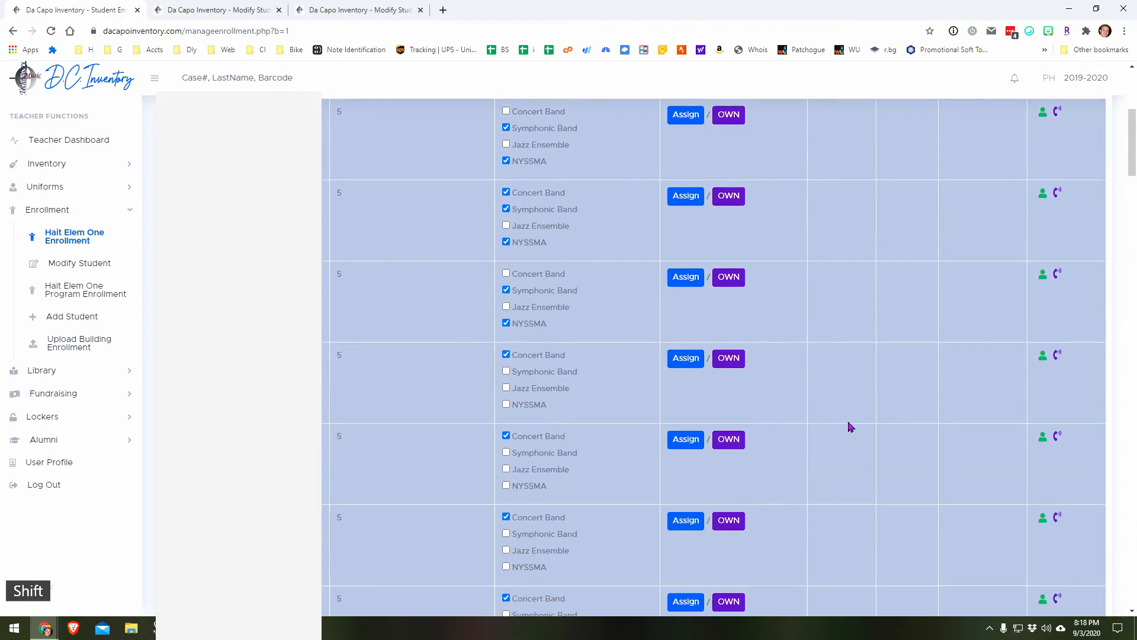
{"action": "left_click", "coordinate": [1001, 285]}
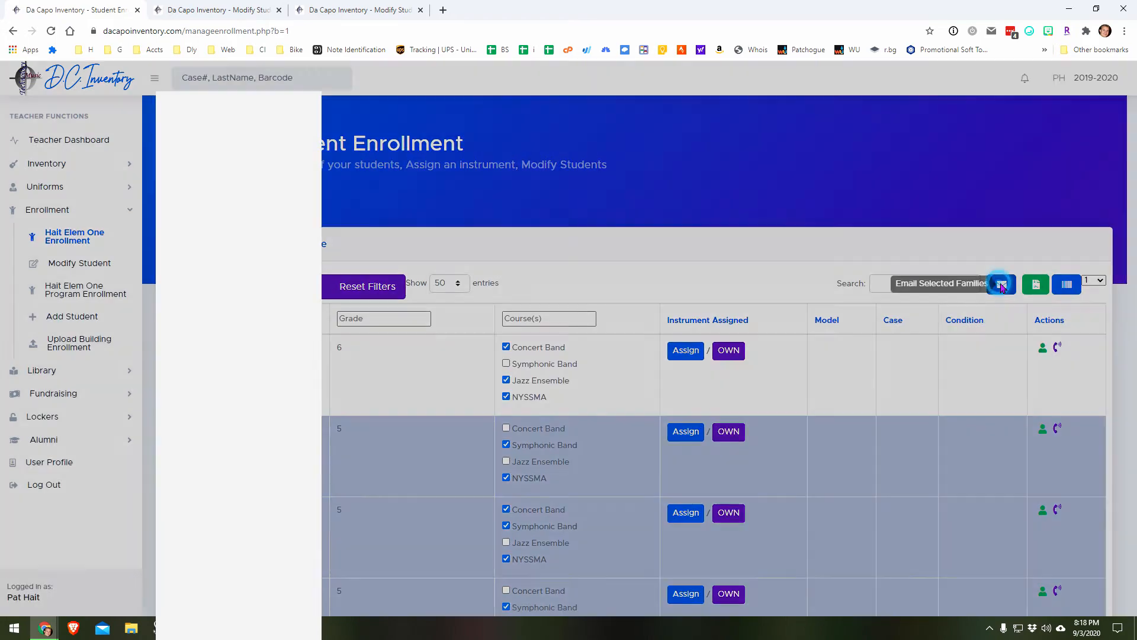
{"action": "left_click", "coordinate": [781, 94]}
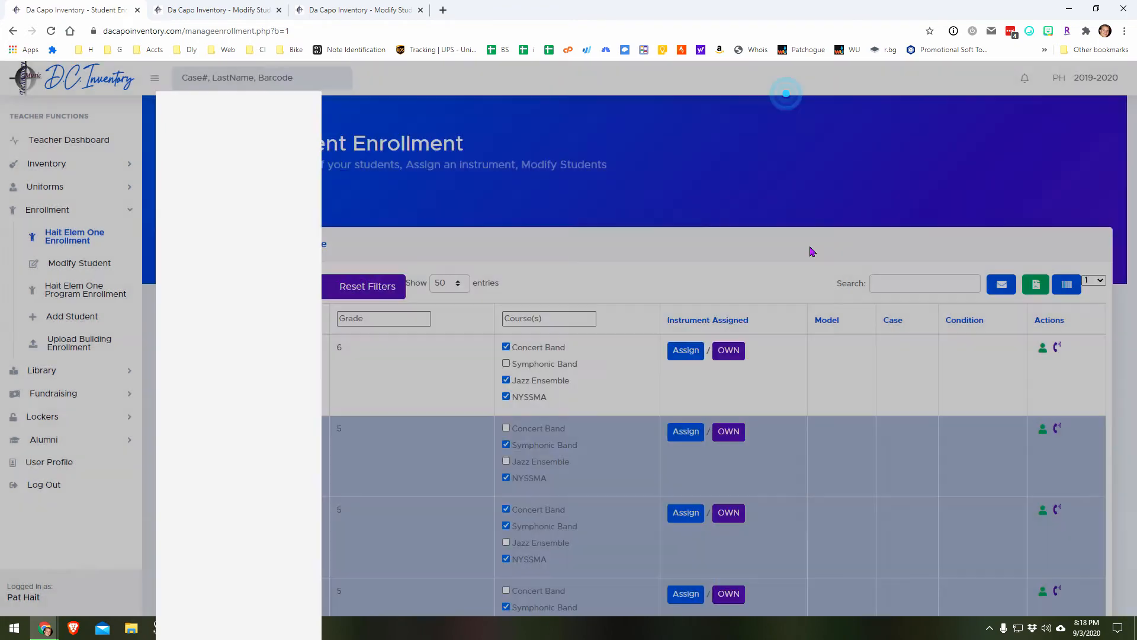
Step: Select a continuous block of students ending among the grade 5 Concert Band entries
{"action": "scroll", "coordinate": [843, 433], "scroll_direction": "down", "scroll_amount": 5}
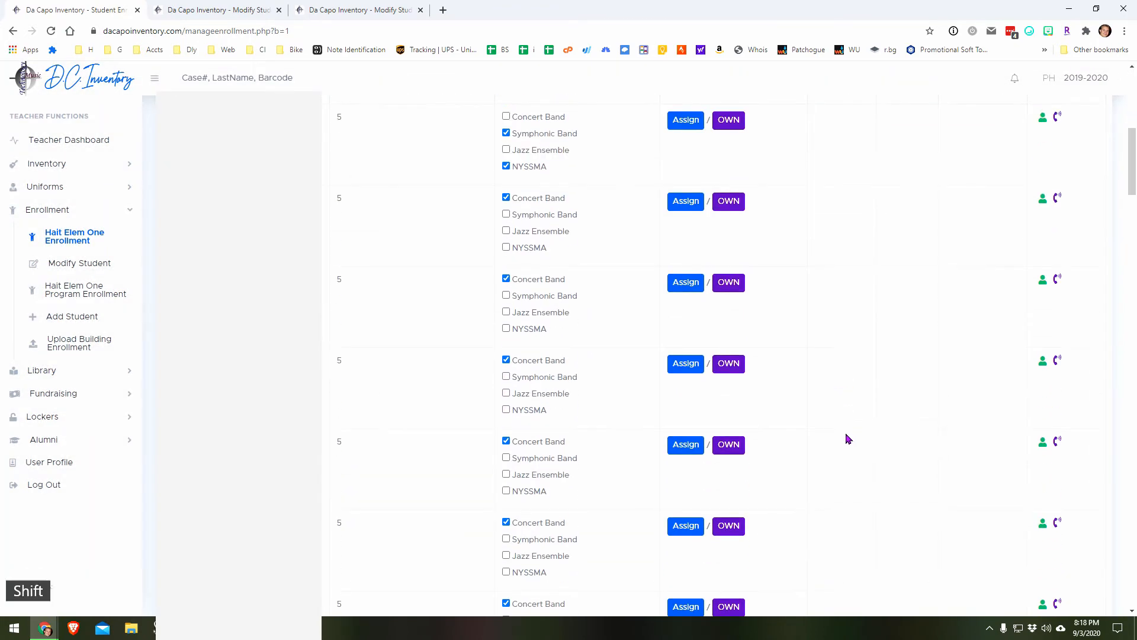
{"action": "left_click", "coordinate": [841, 443], "text": "shift"}
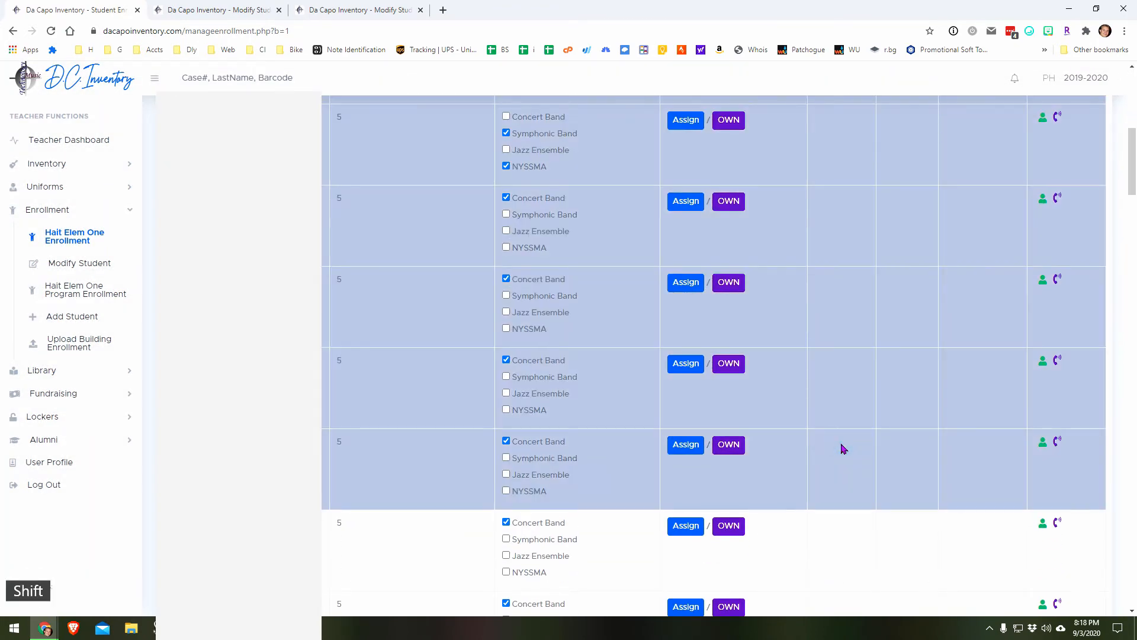
{"action": "scroll", "coordinate": [844, 449], "scroll_direction": "up", "scroll_amount": 5}
Step: Select only the grade 6 student, the fourth student and one grade 5 Concert Band student further down, skipping those between them
{"action": "left_click", "coordinate": [846, 273]}
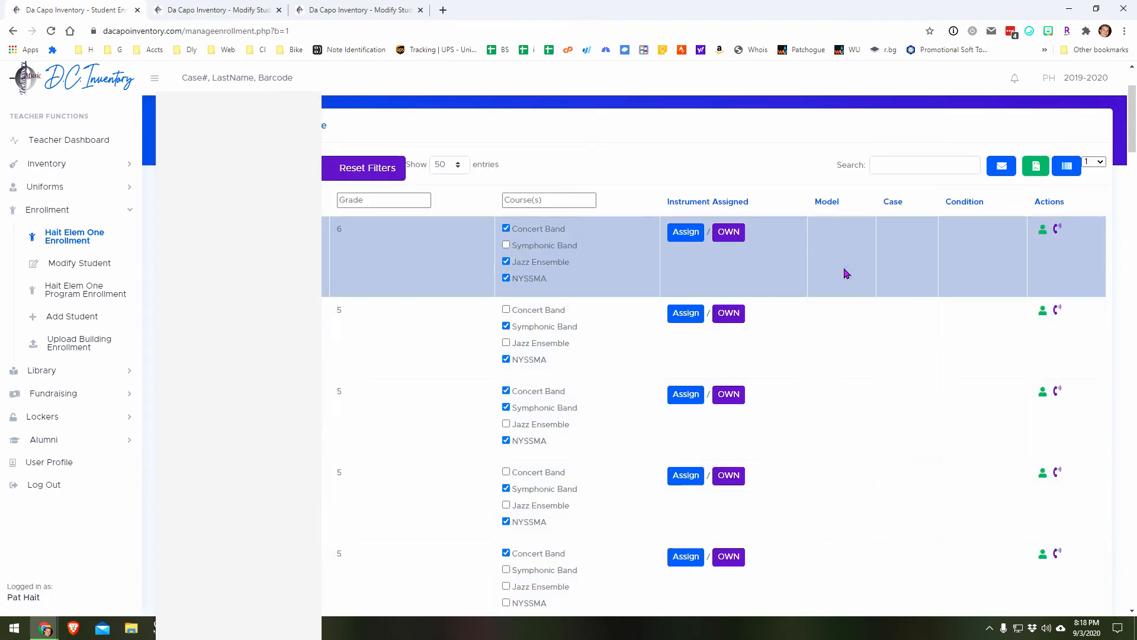
{"action": "left_click", "coordinate": [856, 508], "text": "ctrl"}
{"action": "scroll", "coordinate": [853, 491], "scroll_direction": "down", "scroll_amount": 7}
{"action": "left_click", "coordinate": [851, 479], "text": "ctrl"}
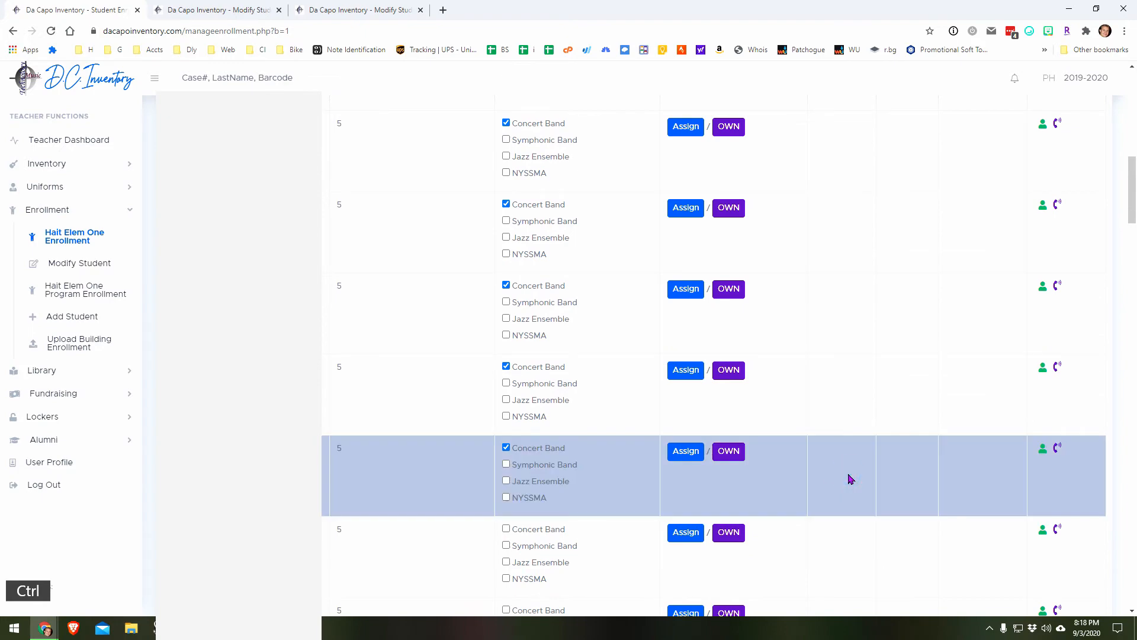
{"action": "scroll", "coordinate": [851, 477], "scroll_direction": "up", "scroll_amount": 7}
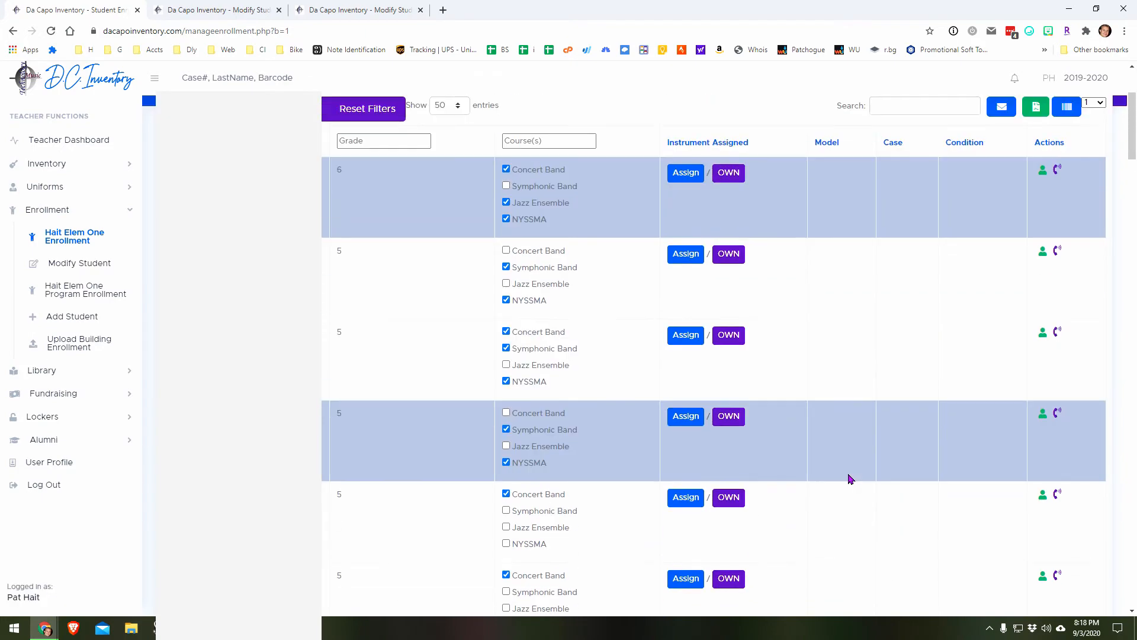
{"action": "scroll", "coordinate": [851, 475], "scroll_direction": "up", "scroll_amount": 2}
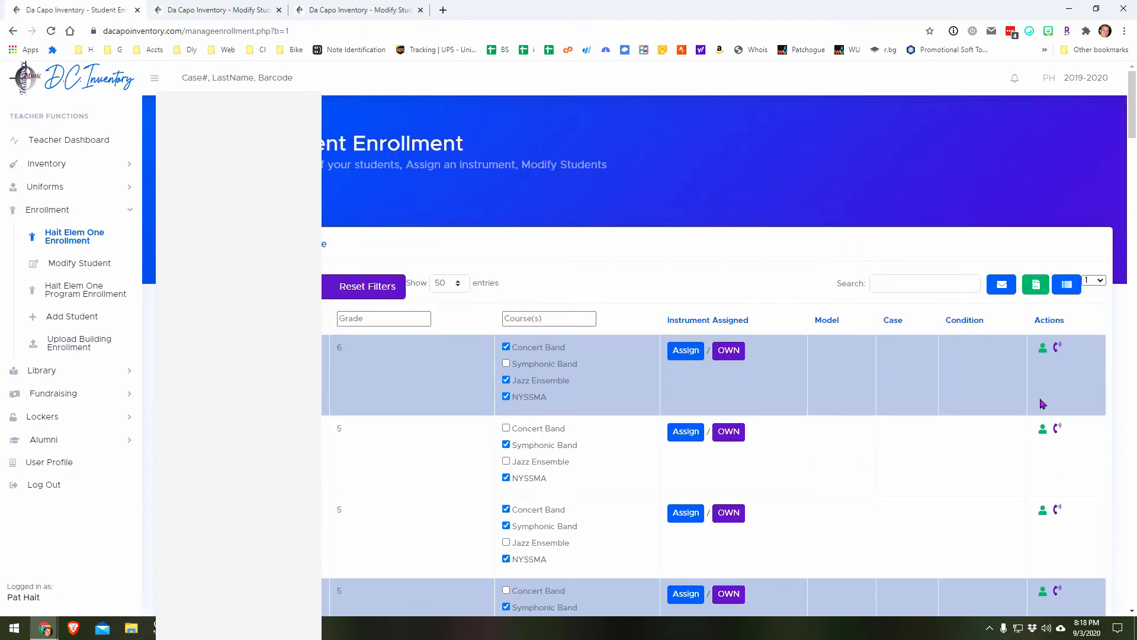
Step: Reset the enrollment filters and selection, check the email composer's recipients for the complete list, and close it without sending
{"action": "left_click", "coordinate": [388, 296]}
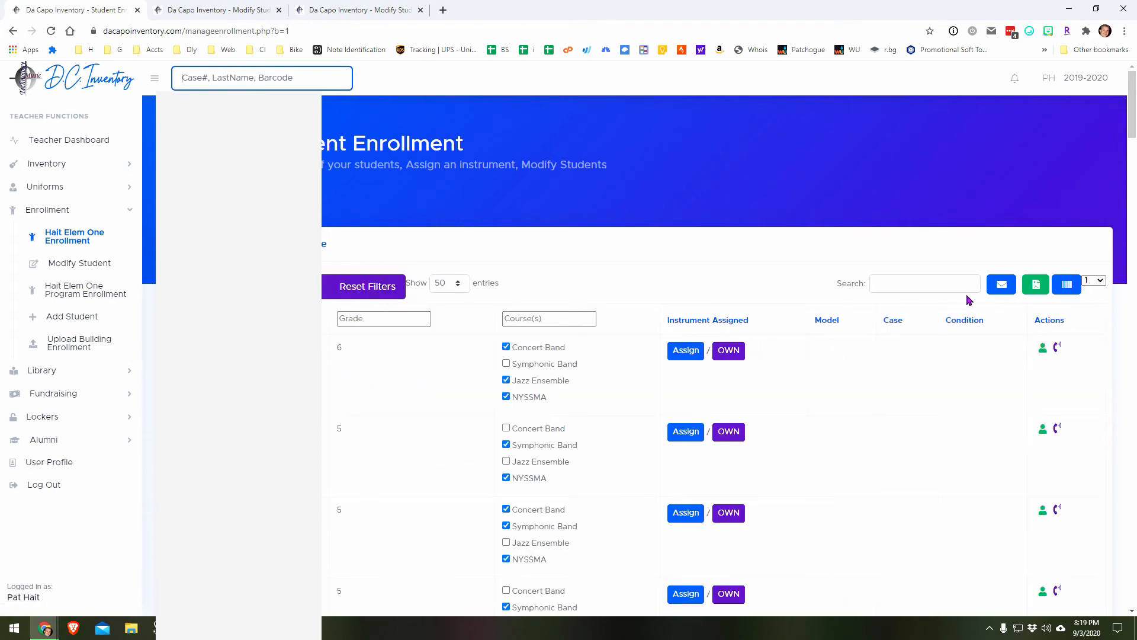
{"action": "left_click", "coordinate": [1002, 285]}
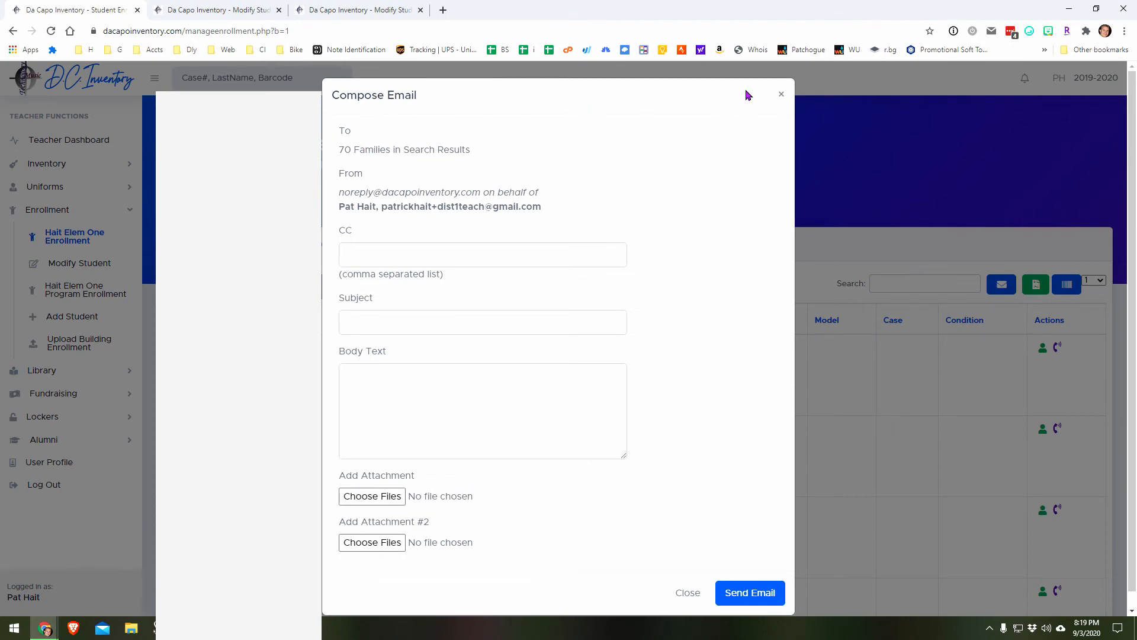
{"action": "left_click", "coordinate": [782, 96]}
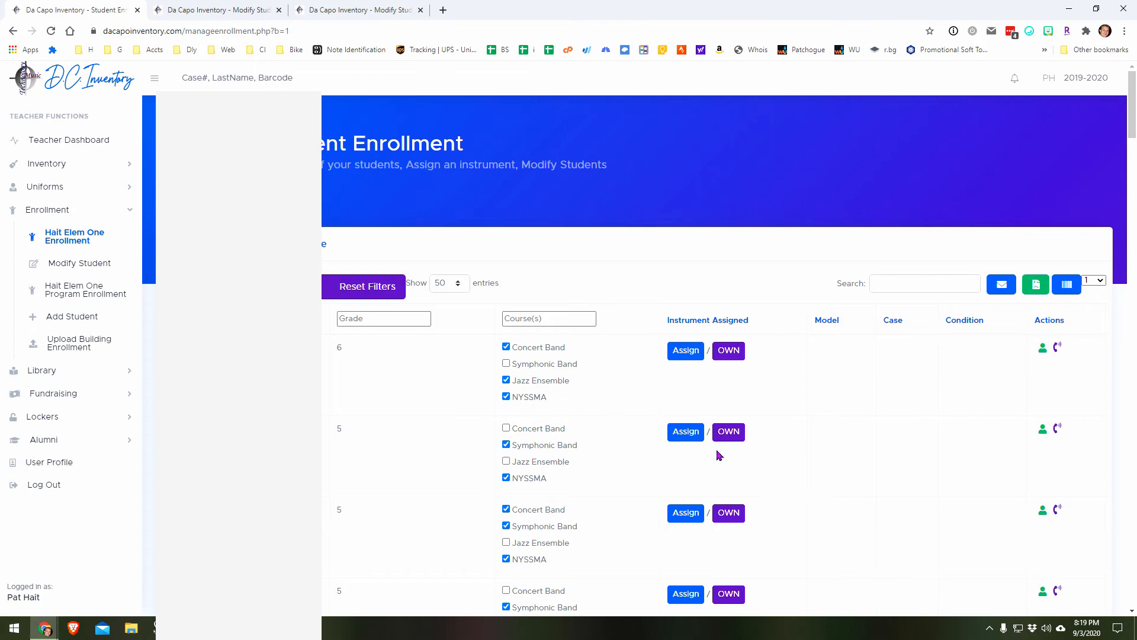
Step: Assign a flute from the inventory to the grade 6 student with the School Owned Instrument $50 rental fee
{"action": "left_click", "coordinate": [687, 353]}
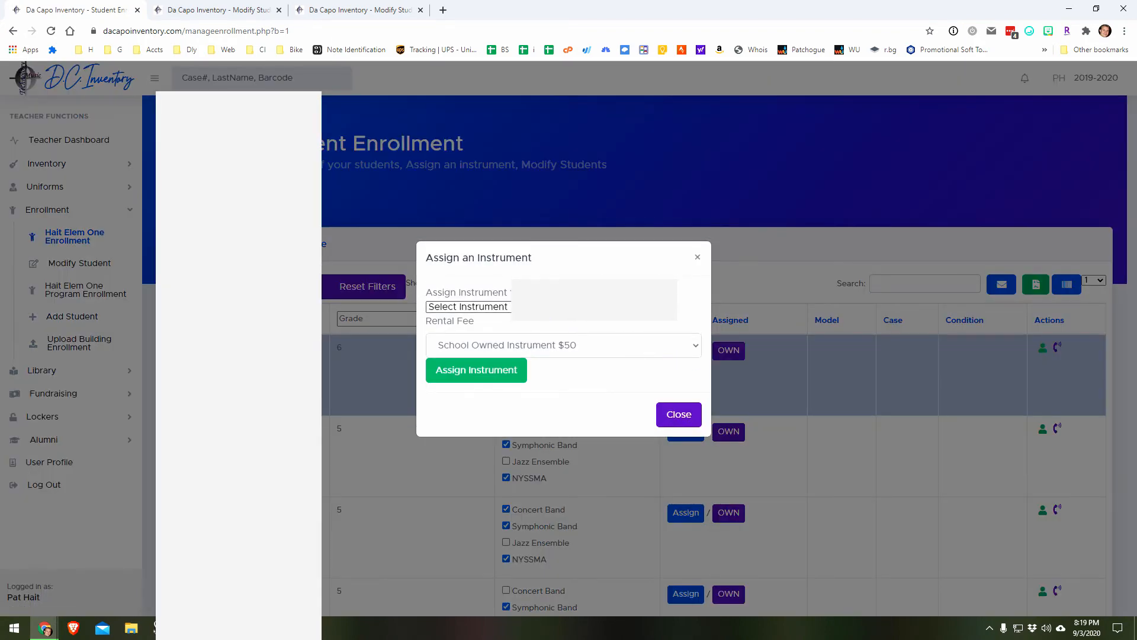
{"action": "left_click", "coordinate": [468, 306]}
{"action": "left_click", "coordinate": [493, 382]}
{"action": "left_click", "coordinate": [493, 383]}
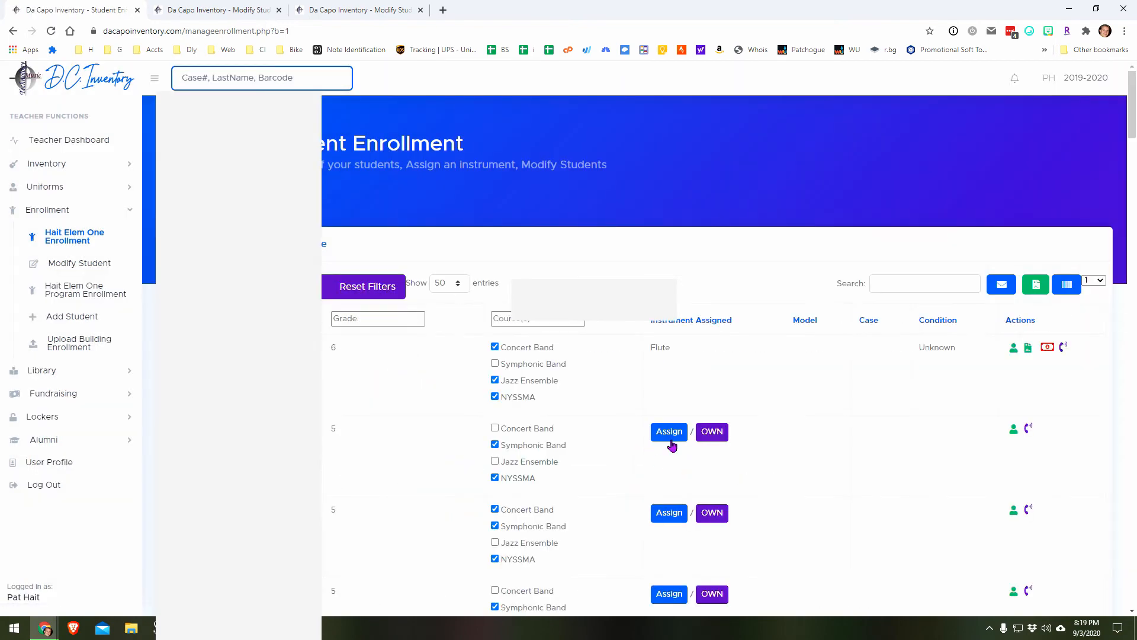
Step: Assign the Bb Clarinet with case 119 from the inventory to the third student in the list
{"action": "left_click", "coordinate": [669, 512]}
{"action": "left_click", "coordinate": [500, 307]}
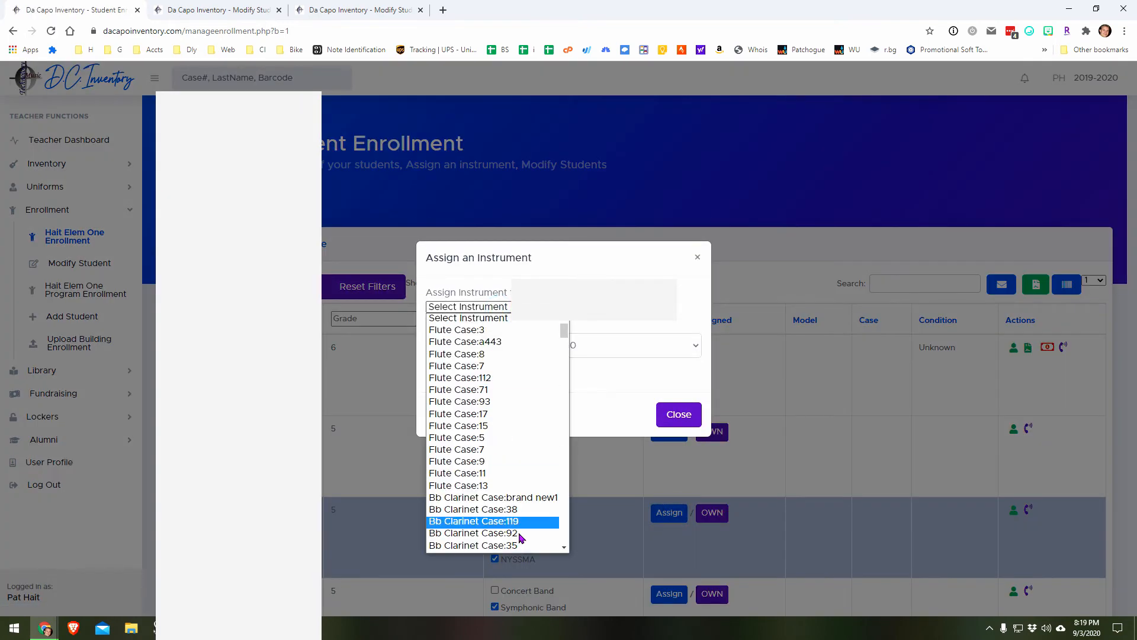
{"action": "left_click", "coordinate": [503, 520]}
{"action": "left_click", "coordinate": [479, 382]}
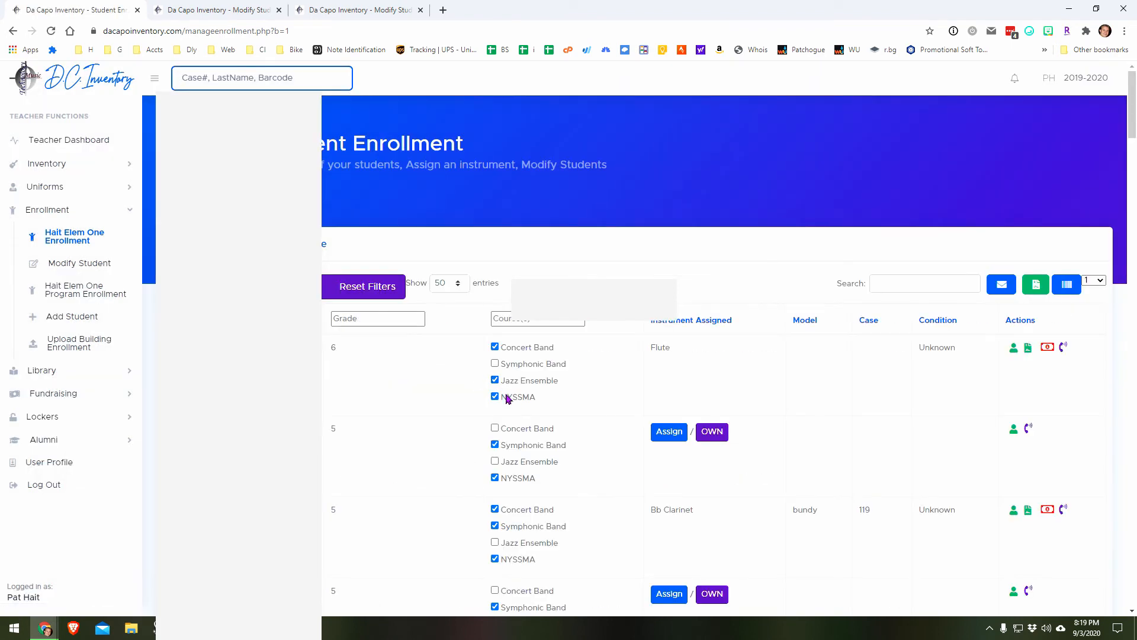
Step: Record that the second student in the list owns a flute that is not from the inventory
{"action": "left_click", "coordinate": [712, 431]}
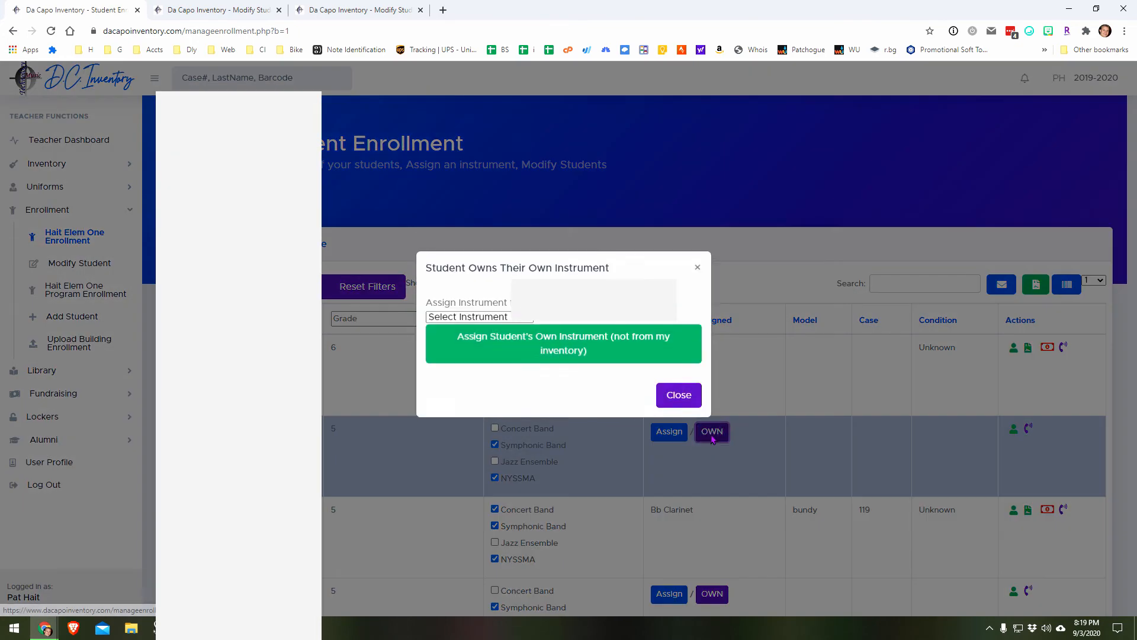
{"action": "left_click", "coordinate": [503, 321]}
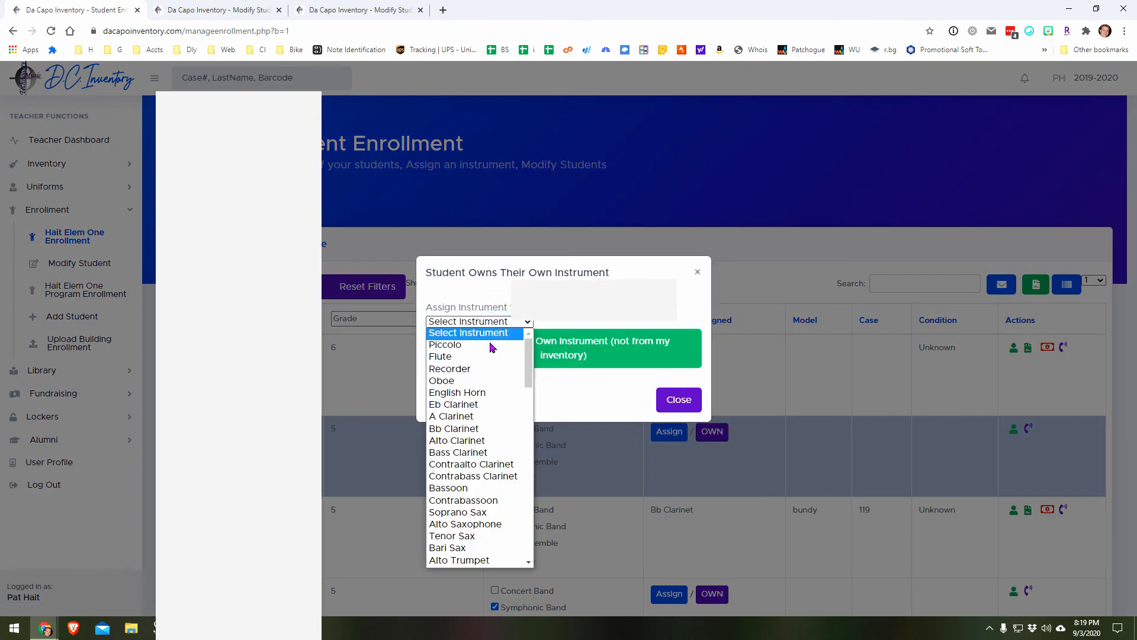
{"action": "left_click", "coordinate": [491, 359]}
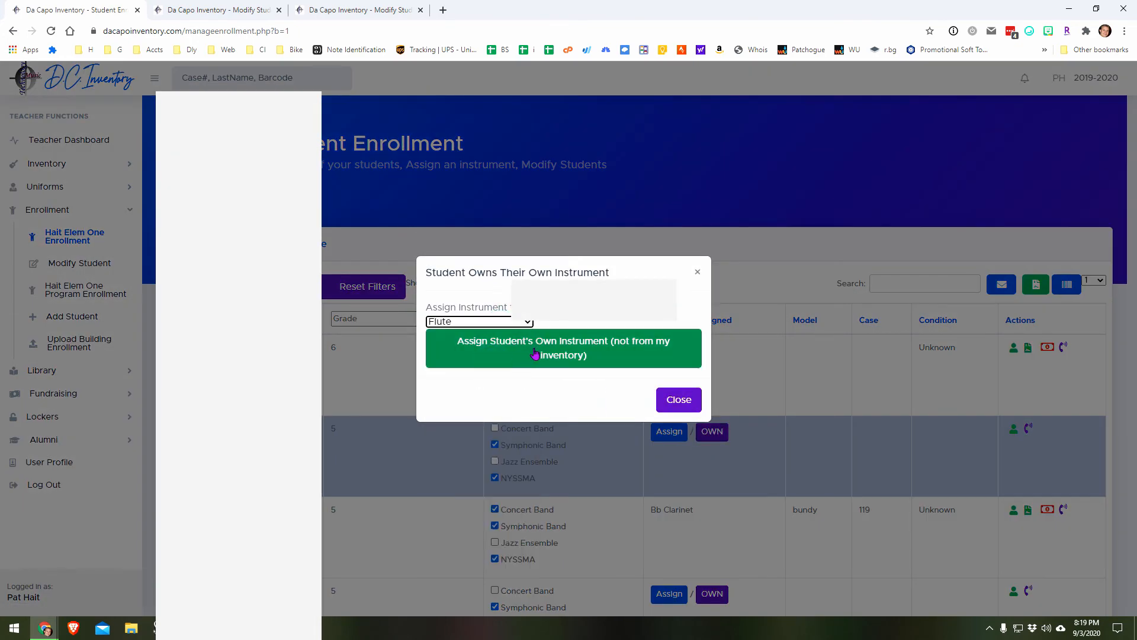
{"action": "left_click", "coordinate": [620, 358]}
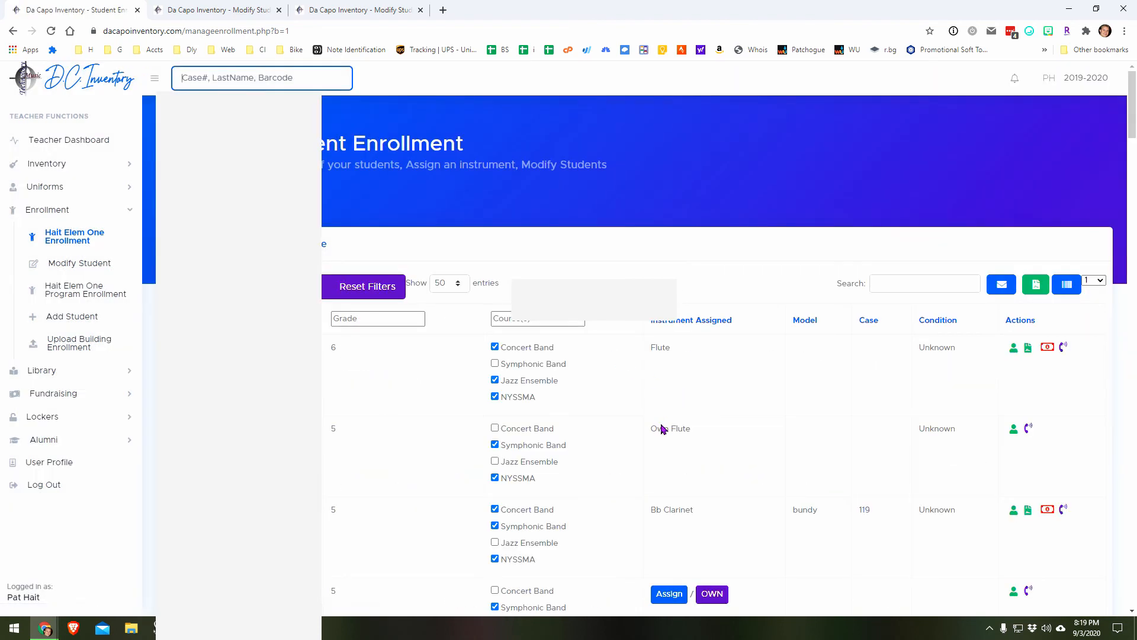
{"action": "left_click_drag", "start_coordinate": [659, 424], "coordinate": [678, 427]}
{"action": "left_click", "coordinate": [689, 434]}
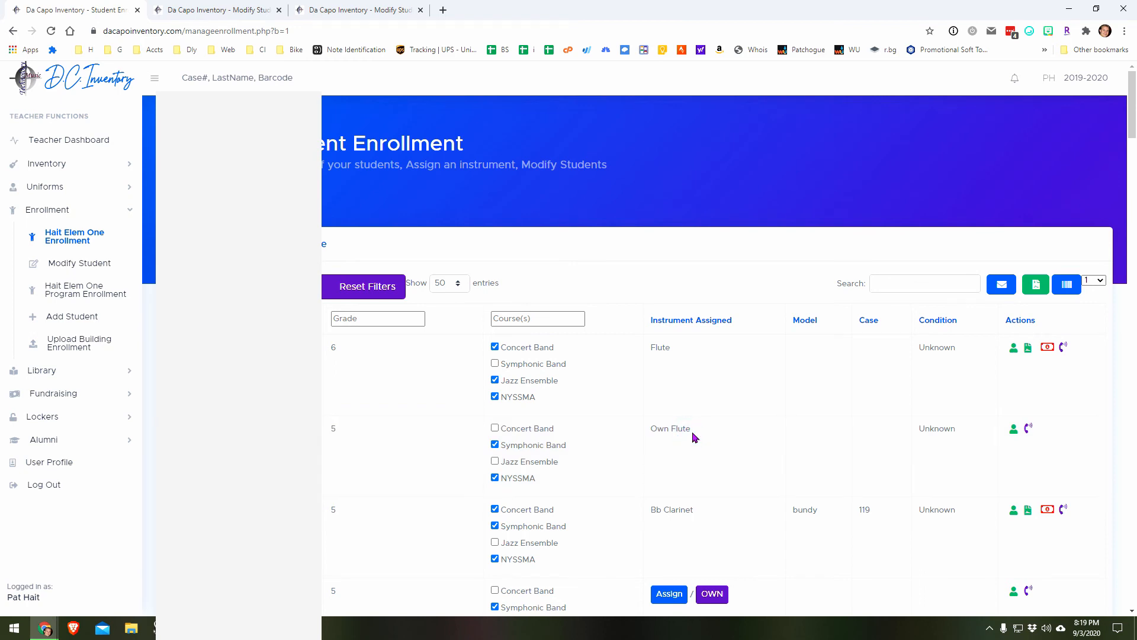
Step: Filter the enrollment list by "flute", check the email composer's recipients for those families, and close it without sending
{"action": "left_click", "coordinate": [905, 285]}
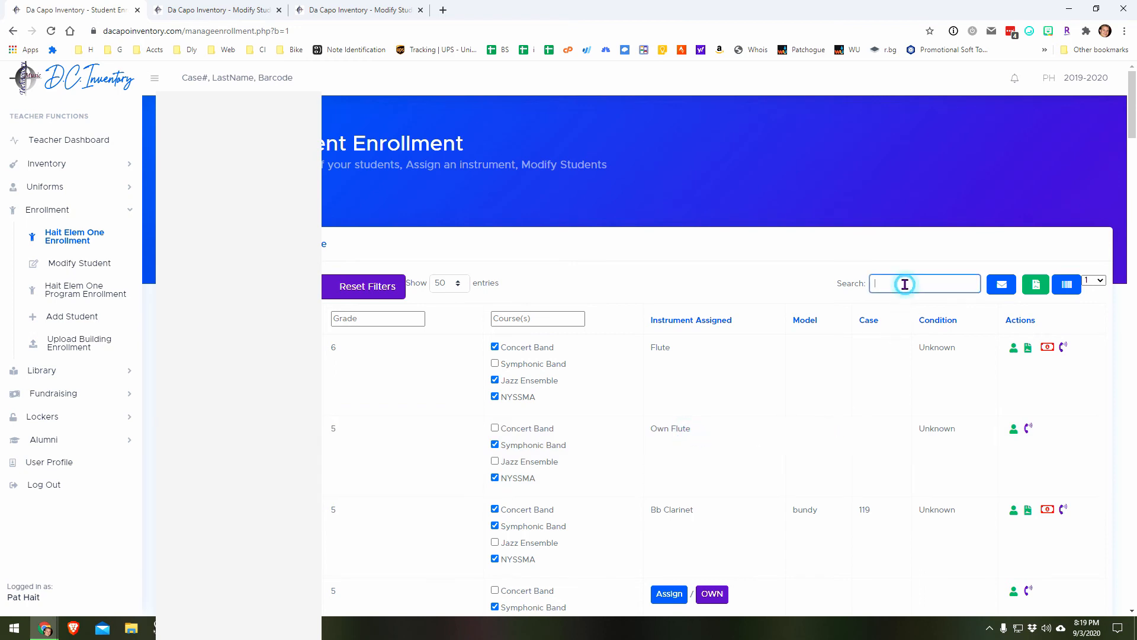
{"action": "type", "text": "flute"}
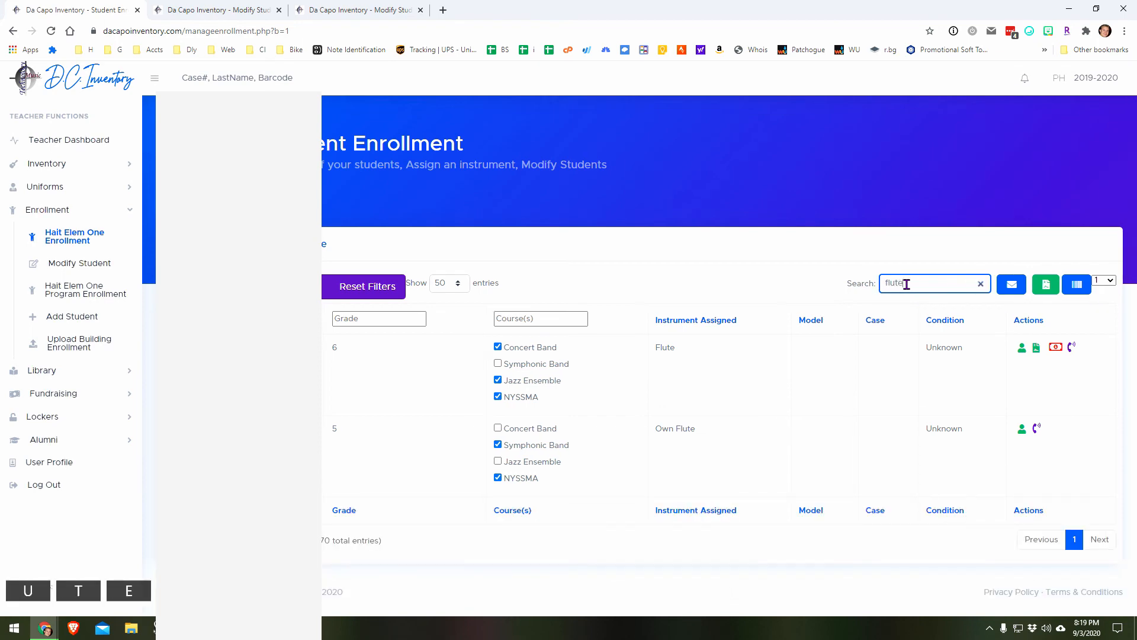
{"action": "left_click", "coordinate": [1005, 285]}
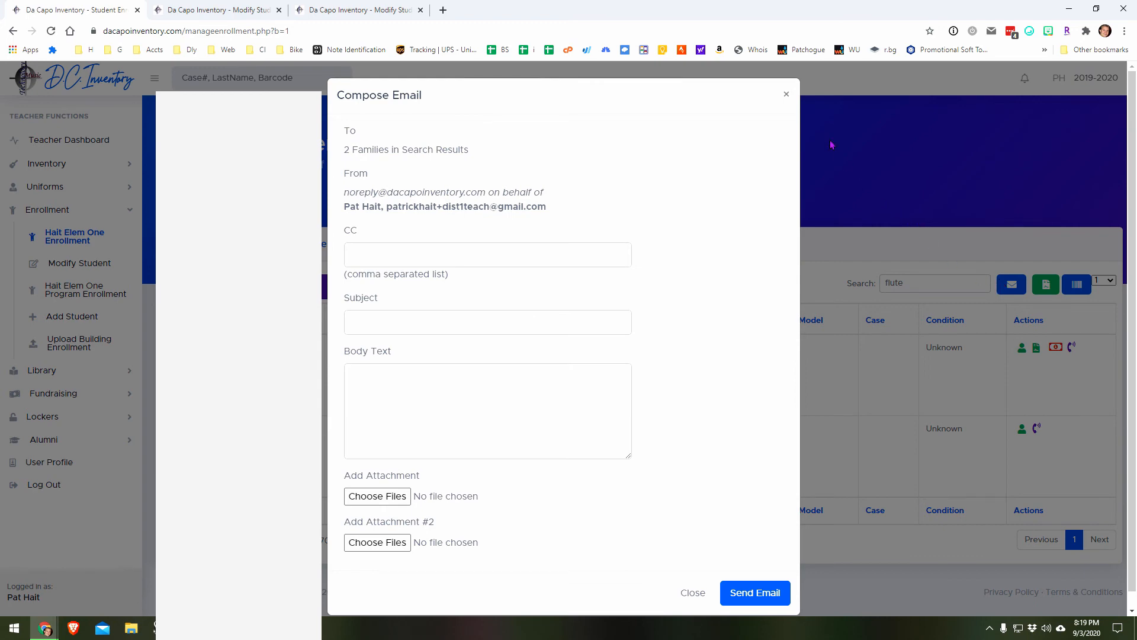
{"action": "left_click", "coordinate": [787, 94]}
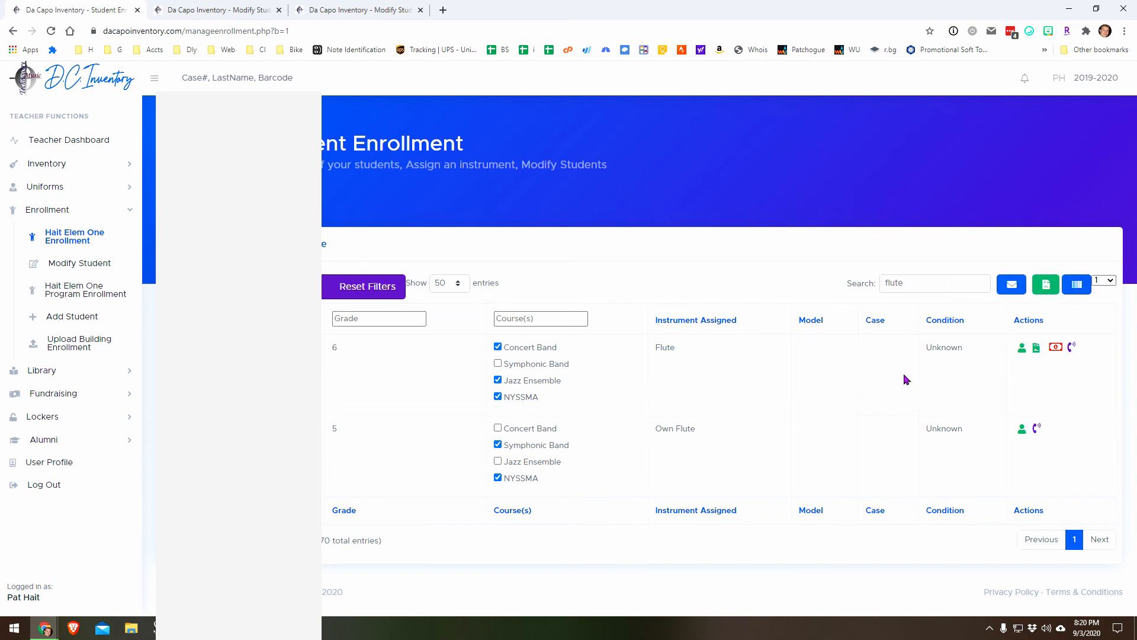
Step: Generate barcode labels for the flute students starting at label position 1, and return to the enrollment list
{"action": "left_click", "coordinate": [1078, 285]}
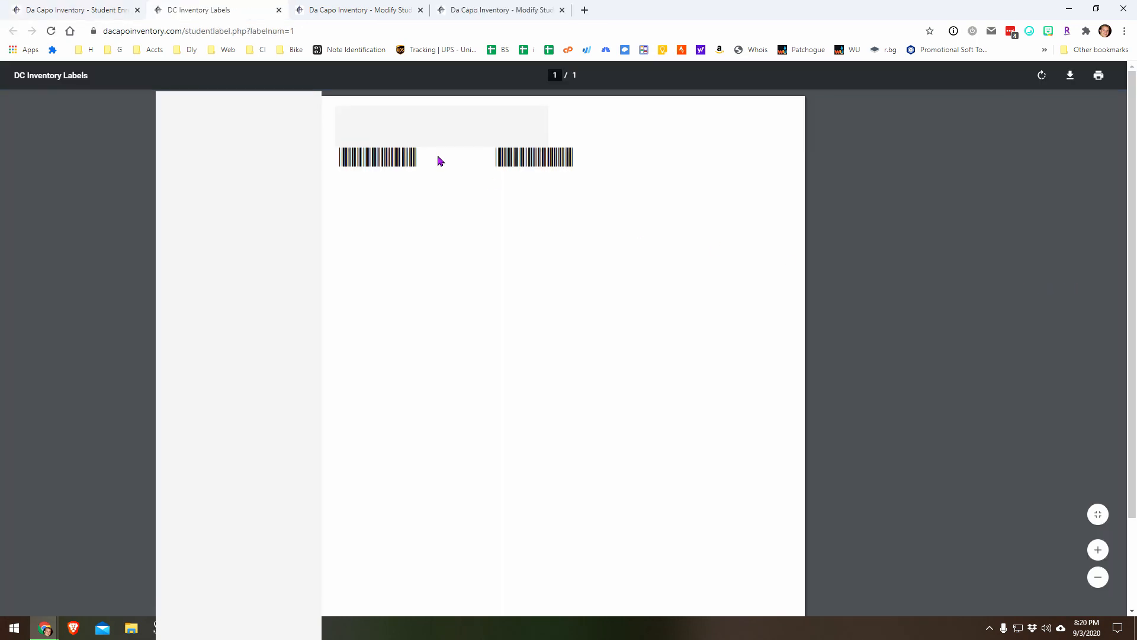
{"action": "left_click", "coordinate": [85, 11]}
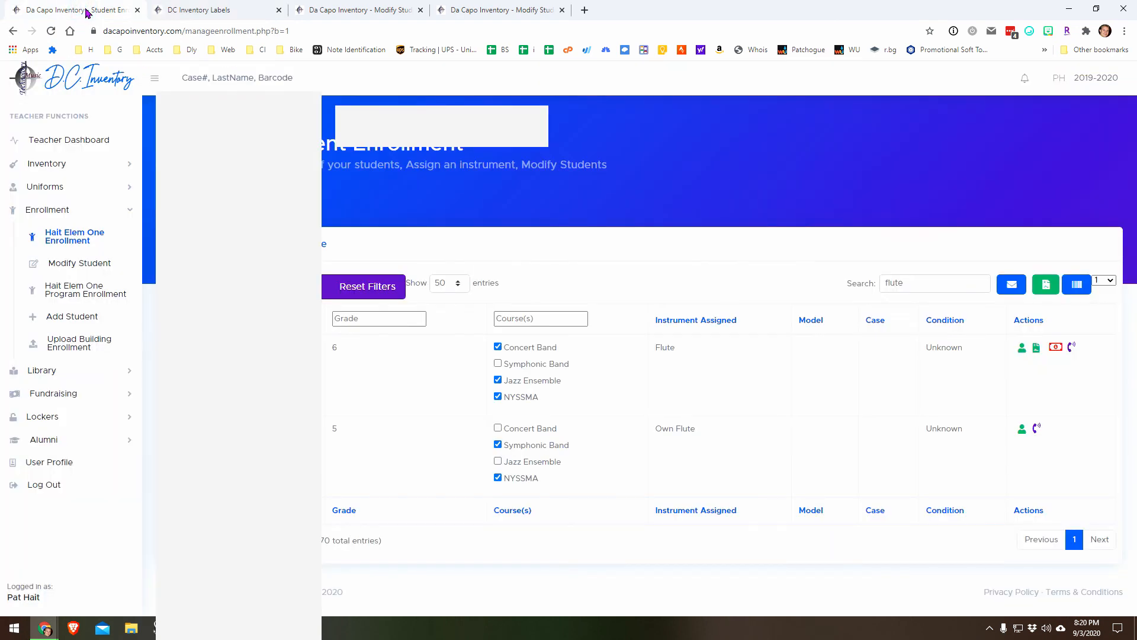